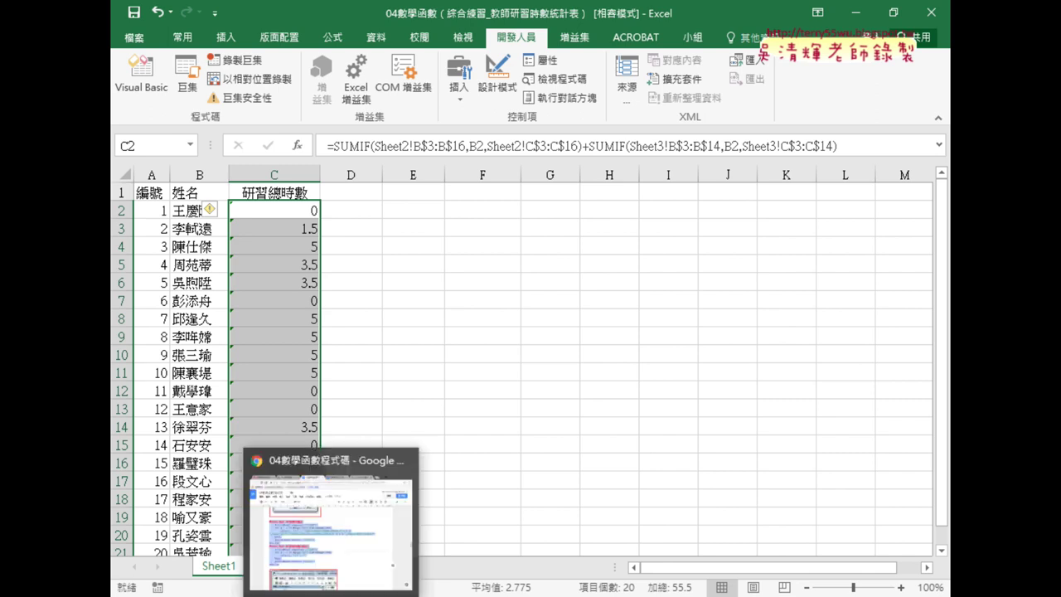
# Switch from the Excel workbook to the Chrome window showing the VBA code document.
pyautogui.click(340, 547)
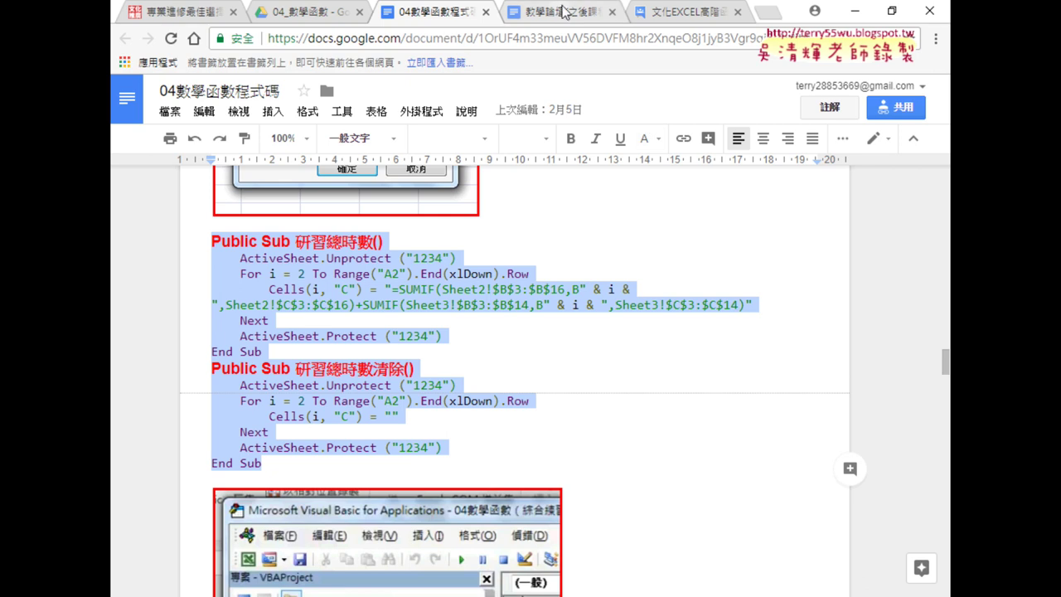
# Return to the 文化EXCEL高階函數與大數據VBA04 forum's topic list, then go to Google Drive.
pyautogui.click(675, 12)
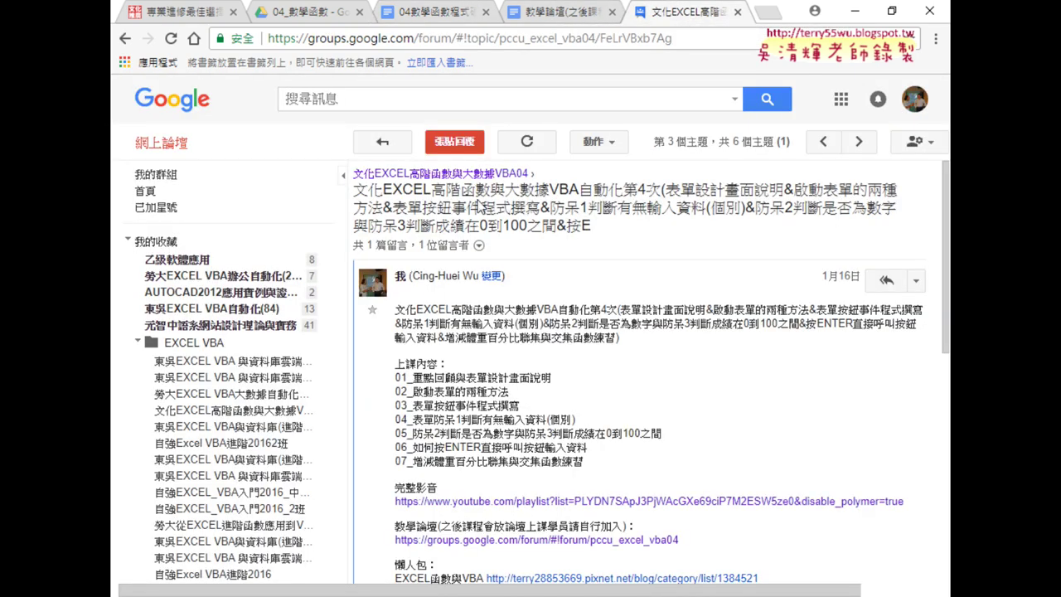
pyautogui.click(124, 39)
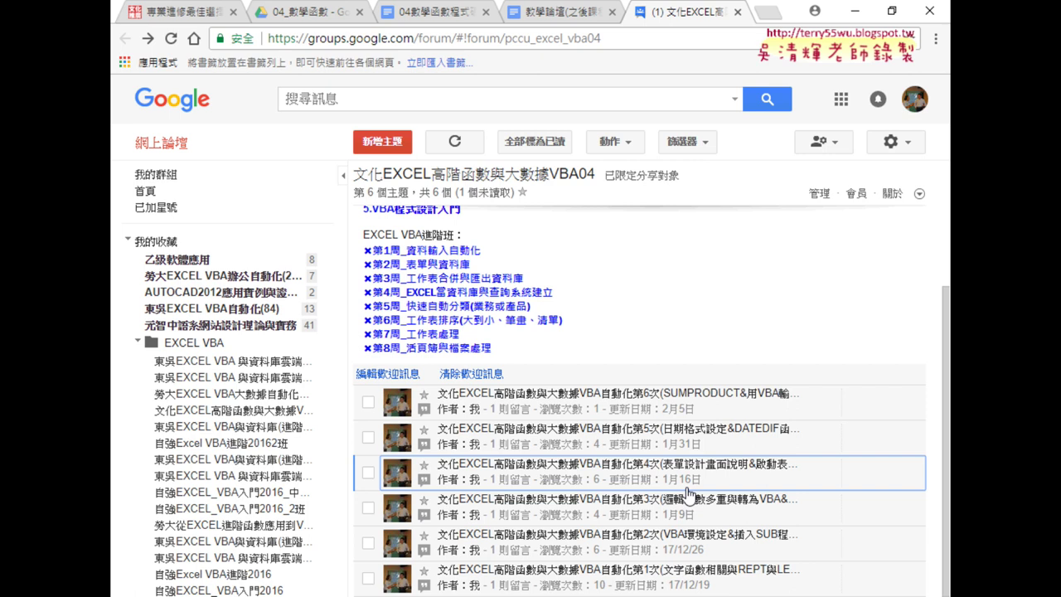
pyautogui.click(288, 10)
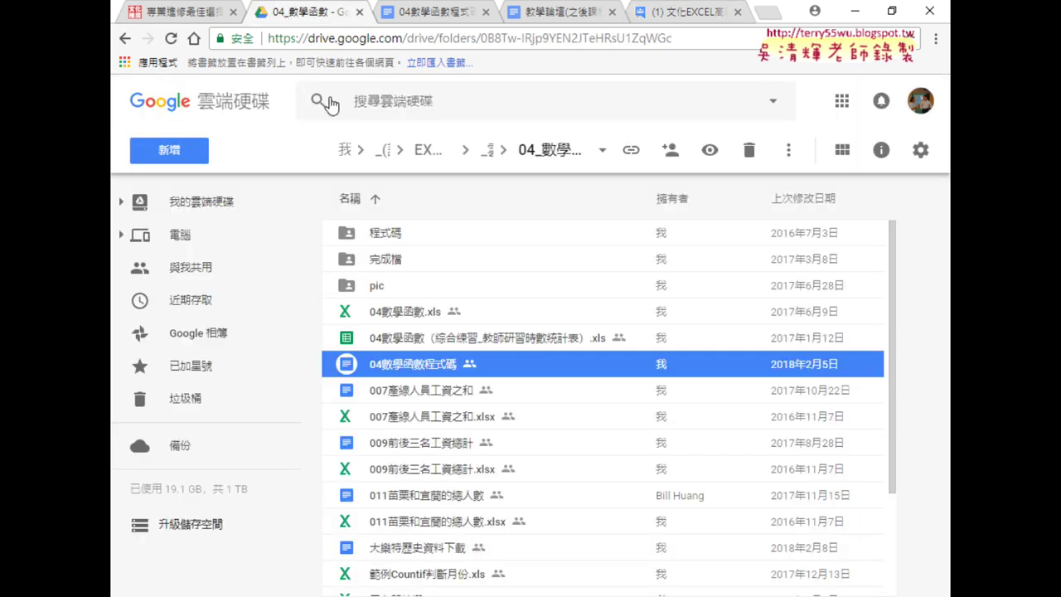
# Navigate via _雲端白板畫面 into 04_數學函數 and open the 04數學函數程式碼 document.
pyautogui.click(487, 157)
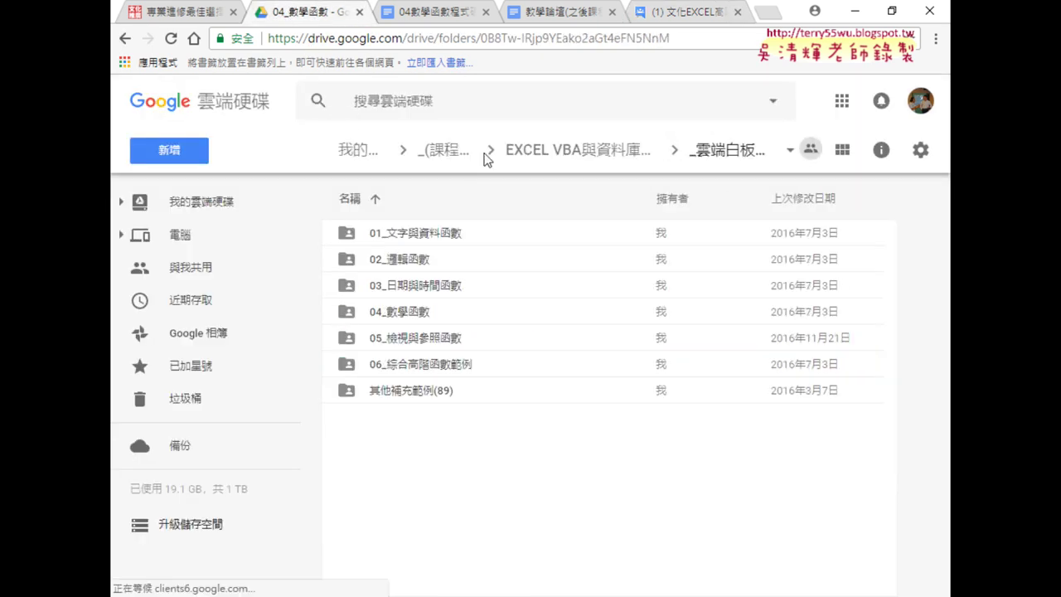
pyautogui.click(547, 157)
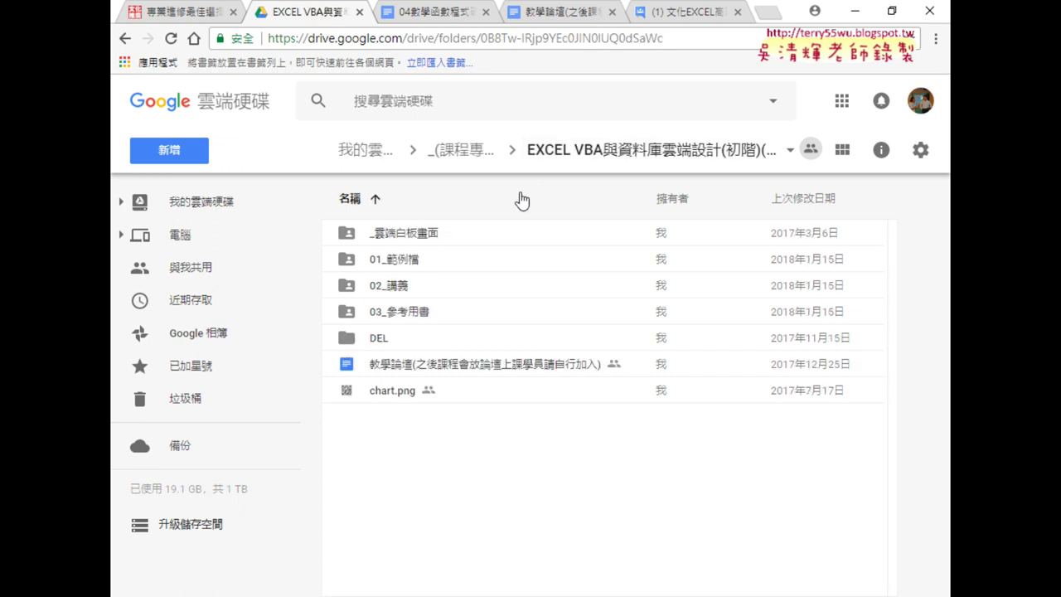
pyautogui.doubleClick(415, 240)
pyautogui.doubleClick(413, 314)
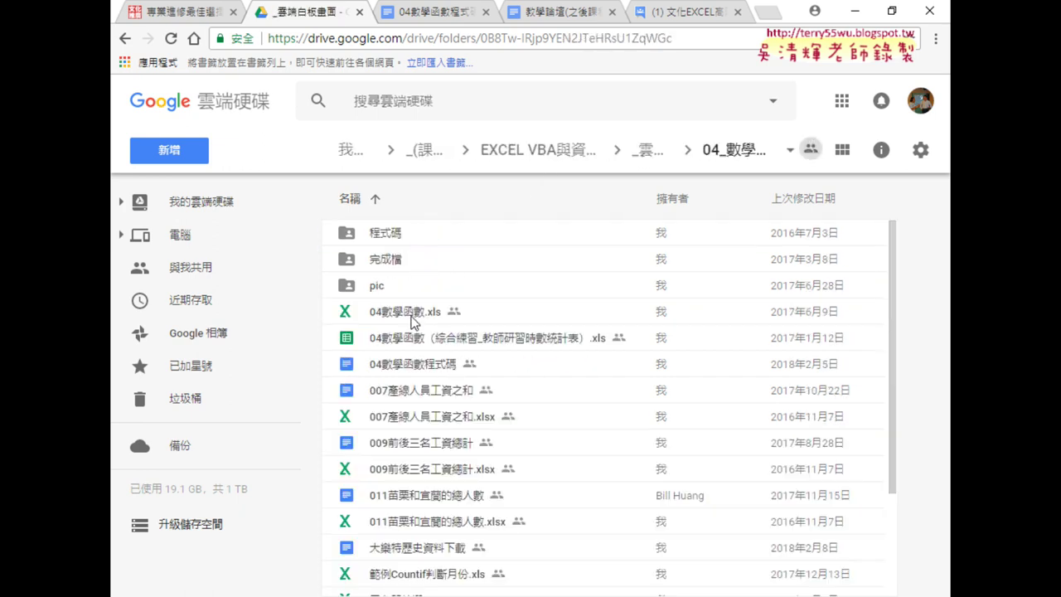
pyautogui.click(433, 369)
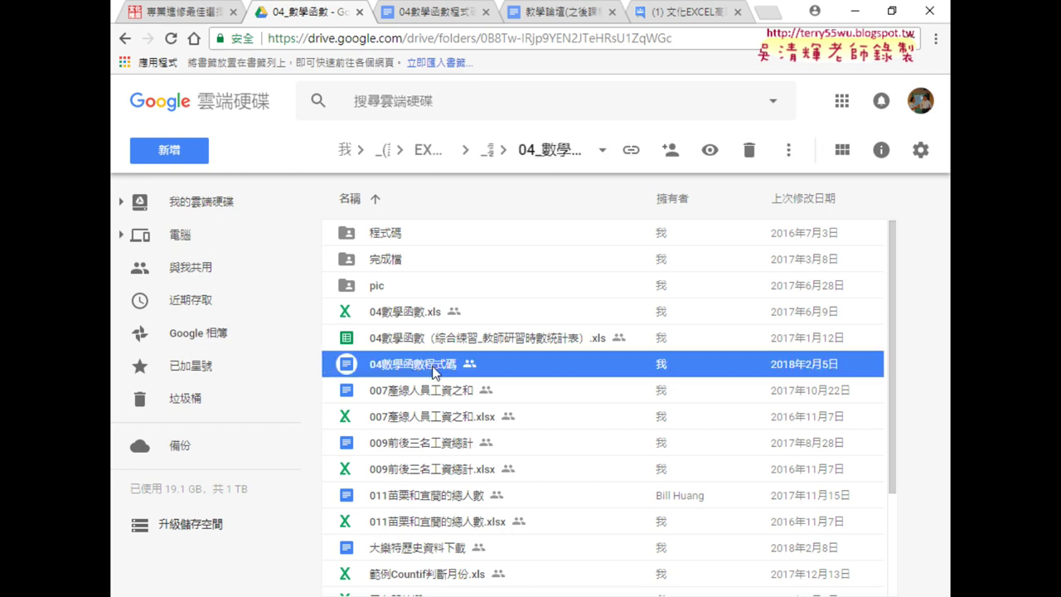
pyautogui.doubleClick(437, 369)
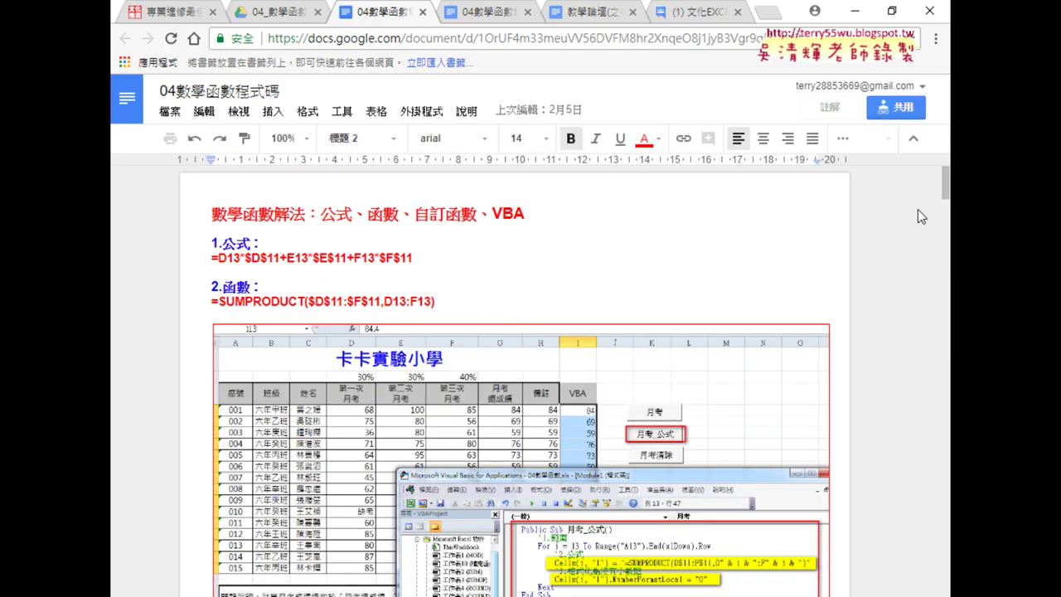
# Scroll the document to the 綜合練習2教師研習時數 heading and highlight it.
pyautogui.scroll(-2, 885, 220)
pyautogui.scroll(-6, 885, 220)
pyautogui.scroll(-5, 885, 220)
pyautogui.scroll(-4, 514, 372)
pyautogui.scroll(-5, 514, 373)
pyautogui.scroll(-5, 514, 373)
pyautogui.scroll(-3, 514, 373)
pyautogui.scroll(1, 447, 318)
pyautogui.scroll(3, 447, 318)
pyautogui.scroll(1, 448, 318)
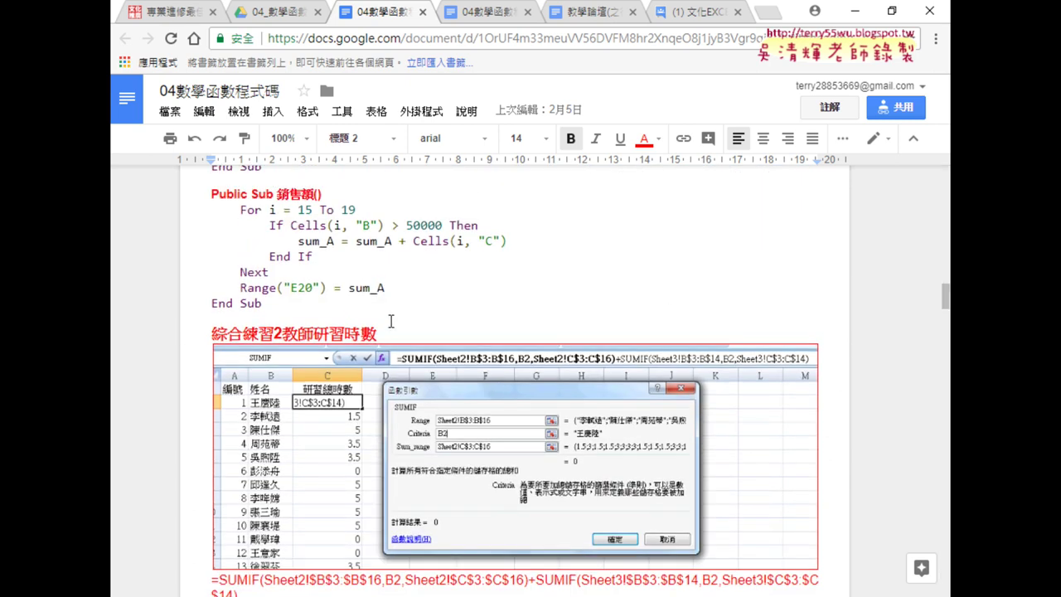
pyautogui.moveTo(378, 334); pyautogui.dragTo(188, 337)
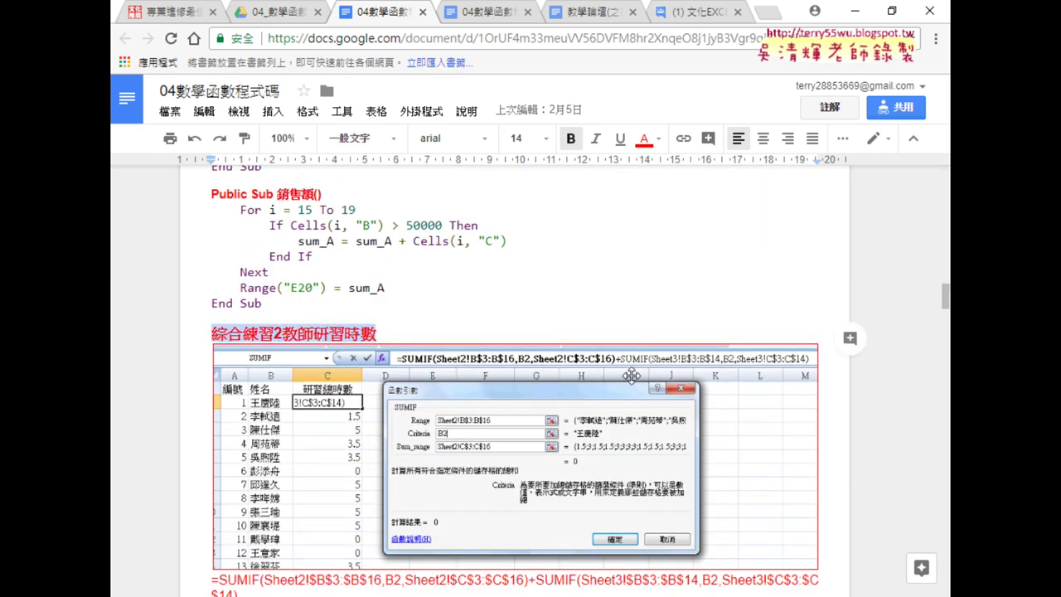
# Scroll down to the 保護公式與資料 heading, highlight it, and return to Excel.
pyautogui.scroll(-1, 775, 375)
pyautogui.scroll(-3, 796, 377)
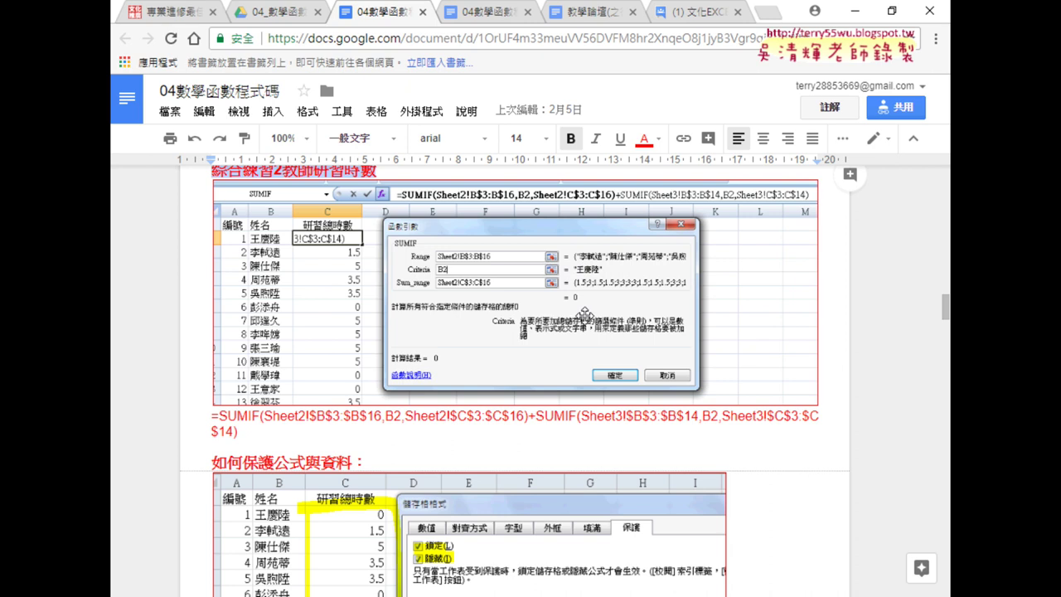
pyautogui.scroll(-2, 584, 315)
pyautogui.scroll(-2, 609, 370)
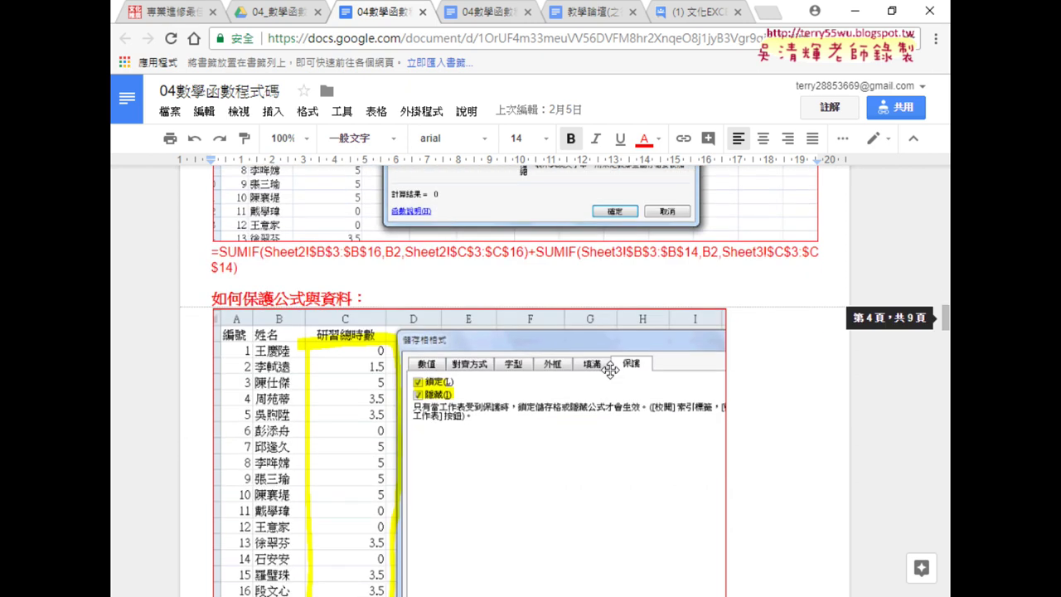
pyautogui.scroll(-2, 588, 367)
pyautogui.moveTo(244, 217); pyautogui.dragTo(352, 217)
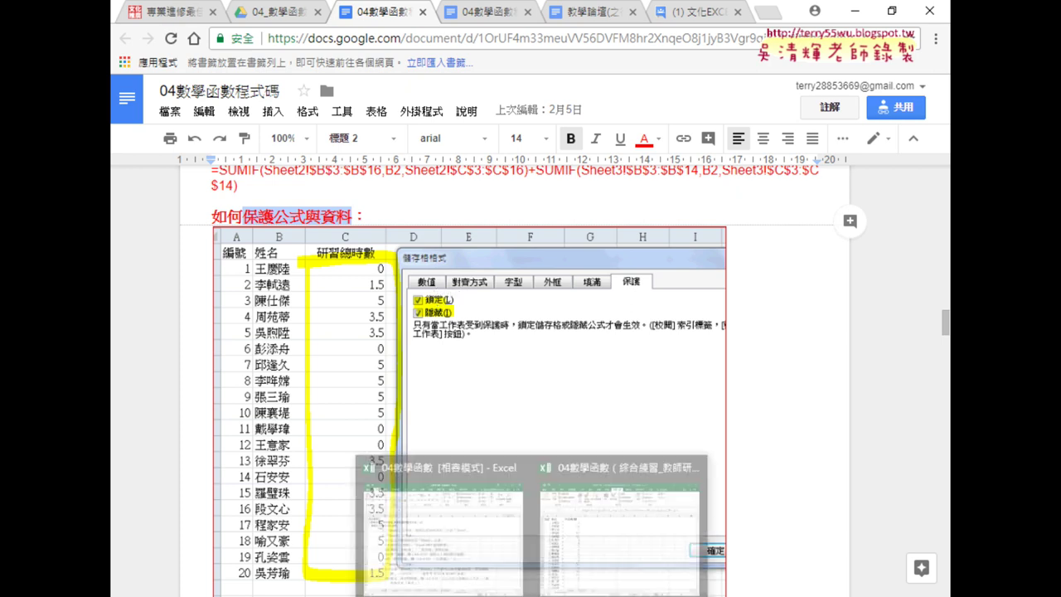
pyautogui.click(594, 563)
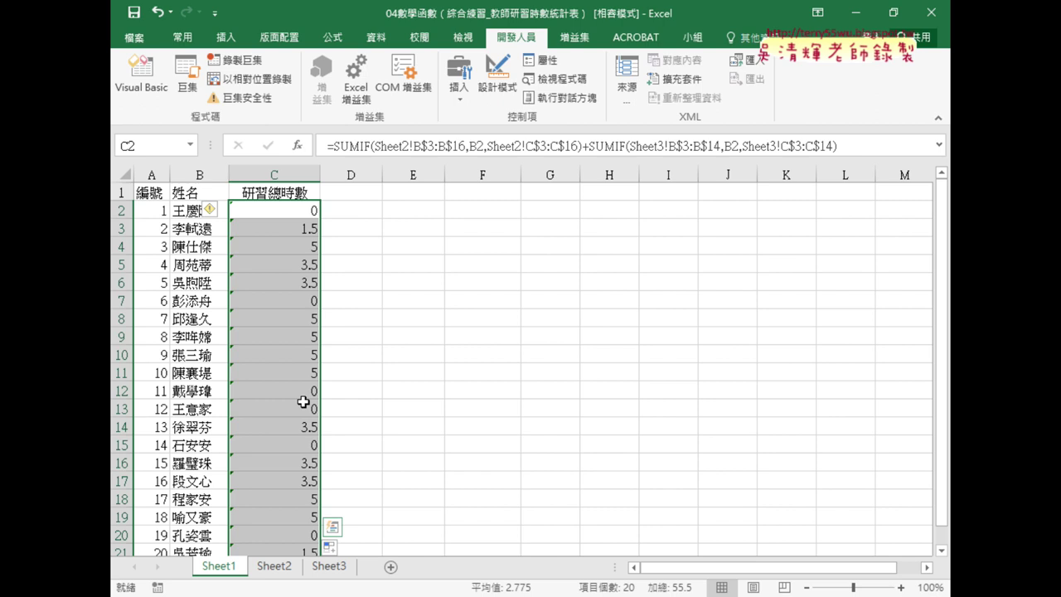
# Select all of Sheet1 and clear Locked on the Format Cells Protection tab.
pyautogui.click(126, 172)
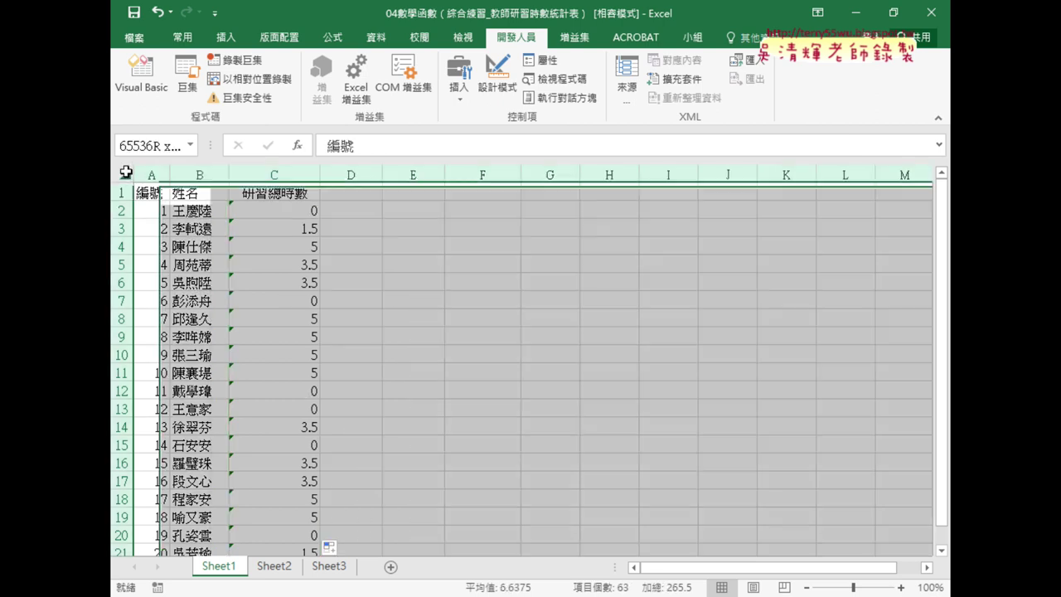
pyautogui.rightClick(488, 265)
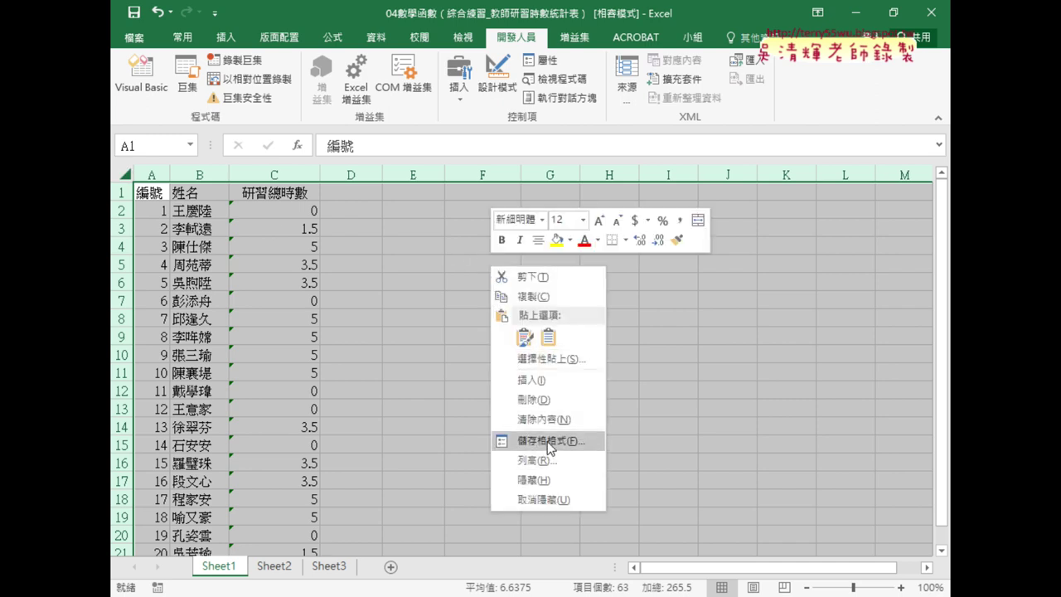
pyautogui.click(547, 441)
pyautogui.moveTo(559, 172); pyautogui.dragTo(606, 87)
pyautogui.click(383, 137)
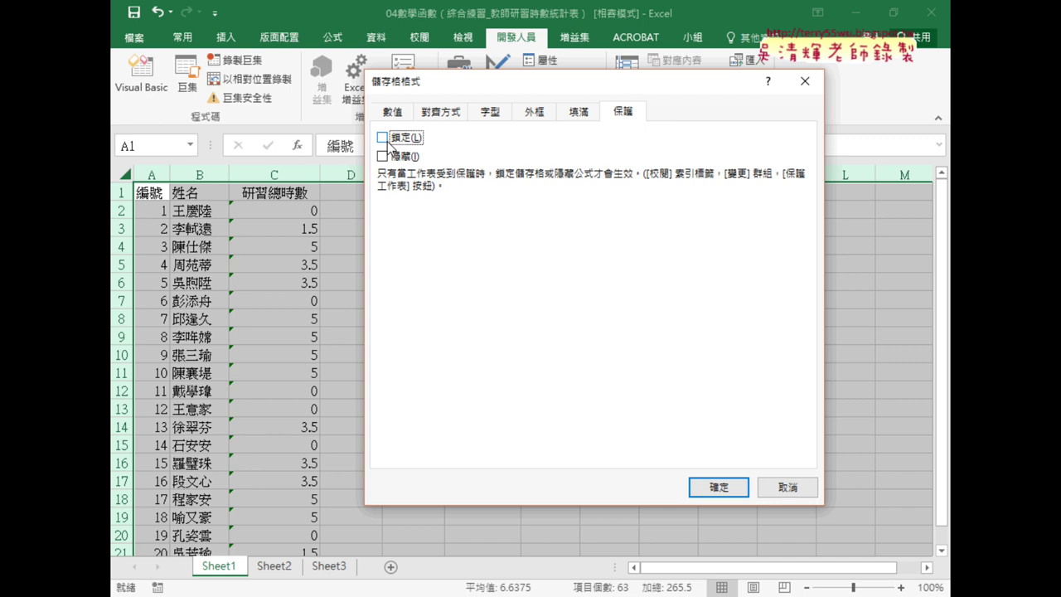
pyautogui.moveTo(228, 194)
pyautogui.mouseDown()
pyautogui.moveTo(234, 557)
pyautogui.moveTo(319, 572)
pyautogui.moveTo(223, 564)
pyautogui.mouseUp()
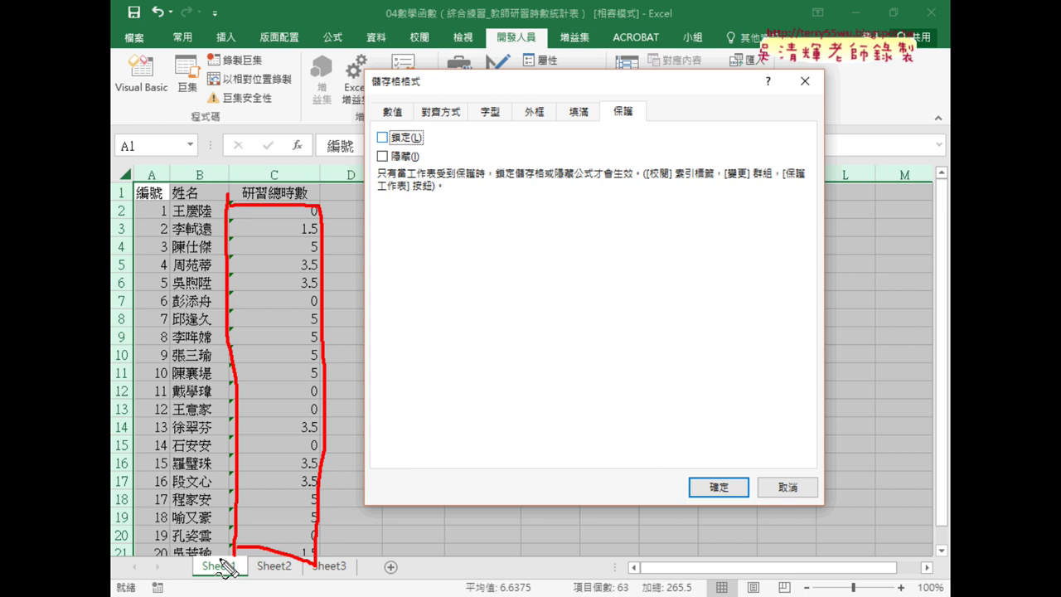
pyautogui.press('Escape')
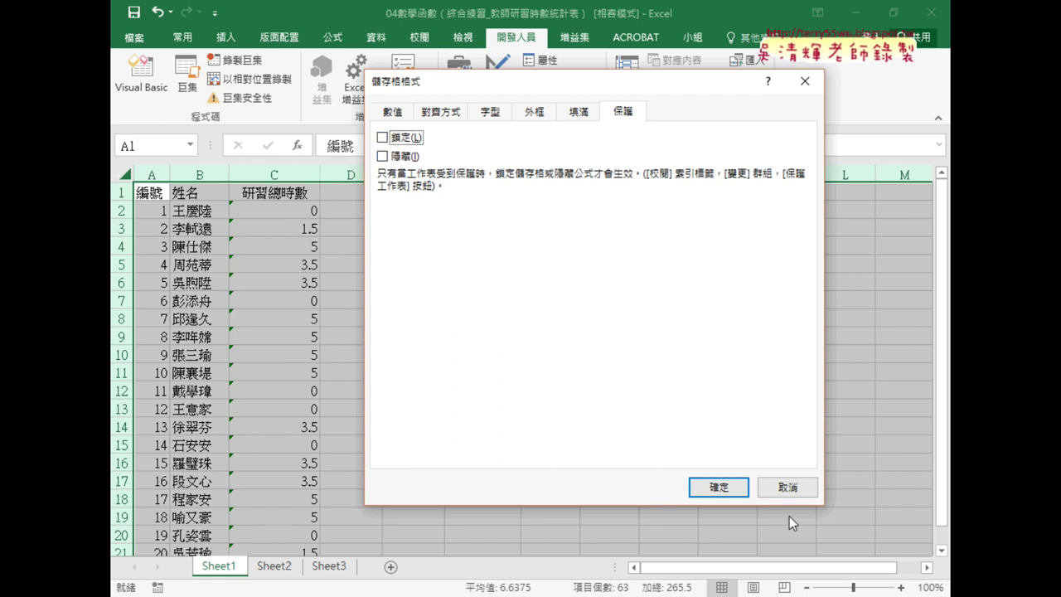
pyautogui.click(735, 489)
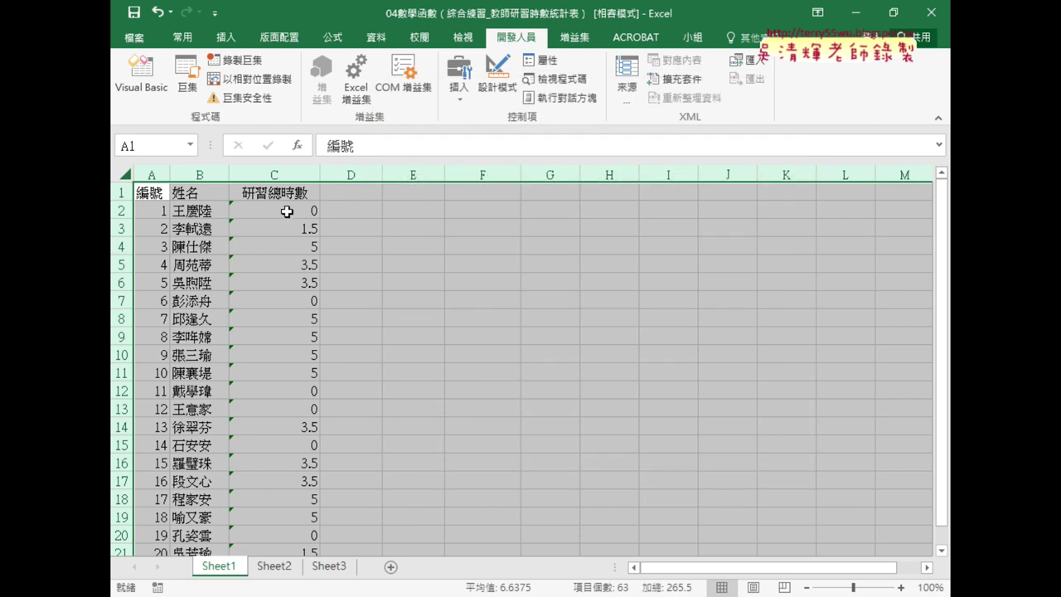
# Select C2:C21 and check both Locked and Hidden on the Format Cells Protection tab.
pyautogui.moveTo(287, 212); pyautogui.dragTo(298, 513)
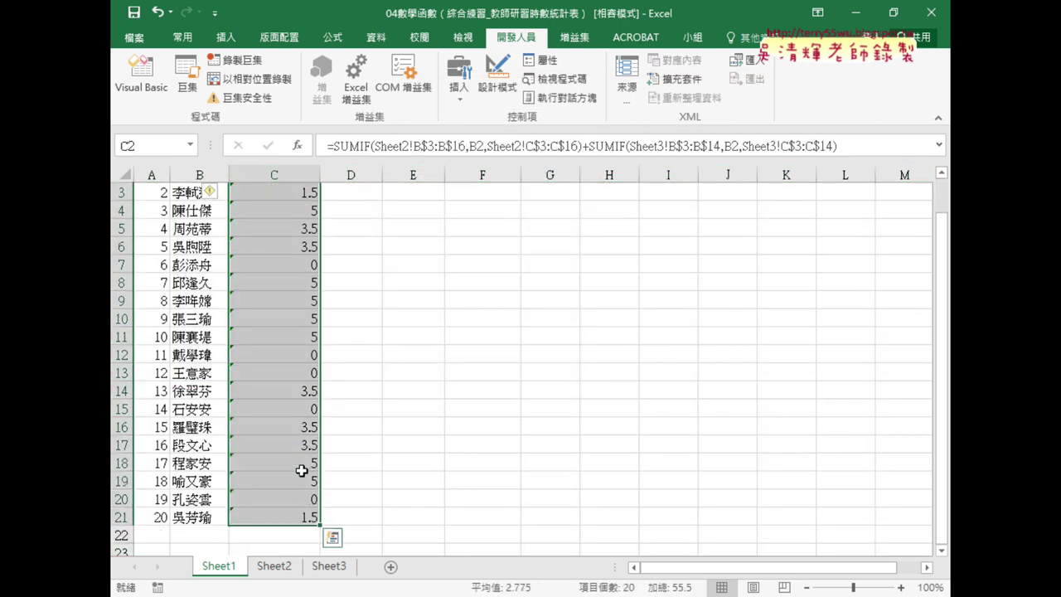
pyautogui.rightClick(274, 329)
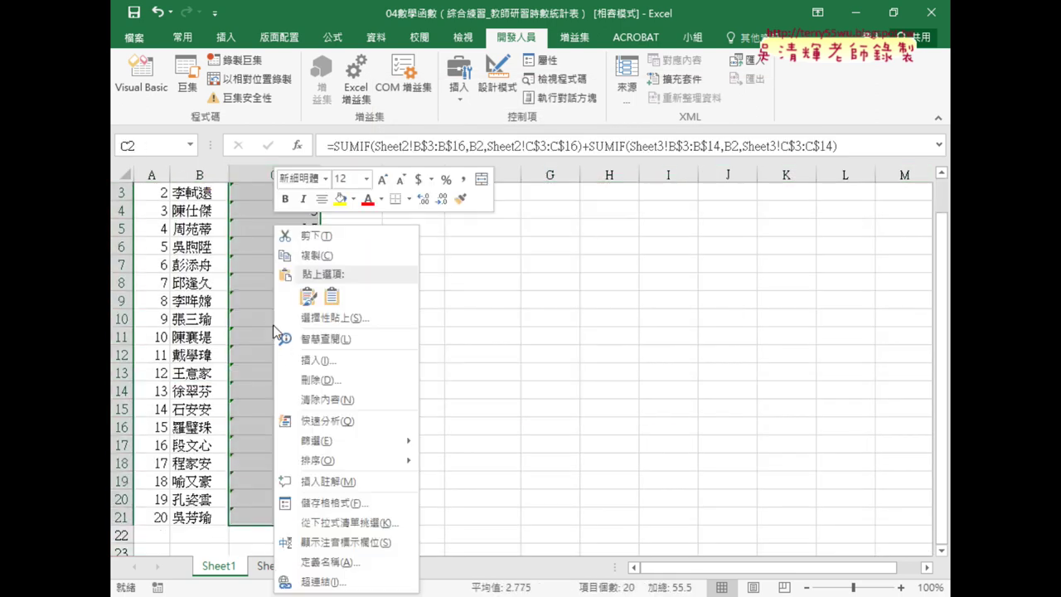
pyautogui.click(358, 500)
pyautogui.moveTo(248, 166); pyautogui.dragTo(621, 98)
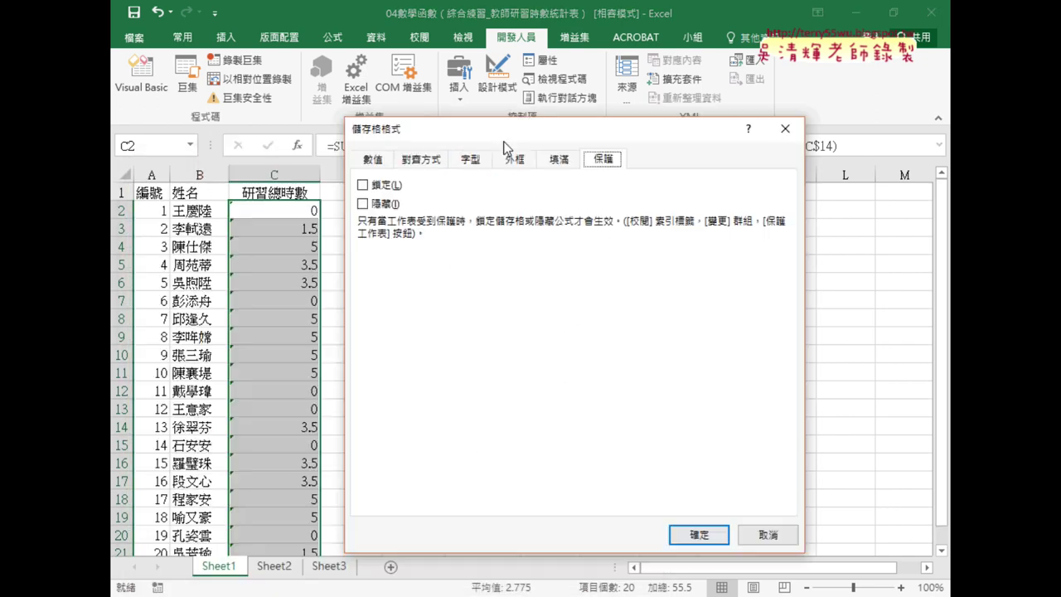
pyautogui.click(521, 155)
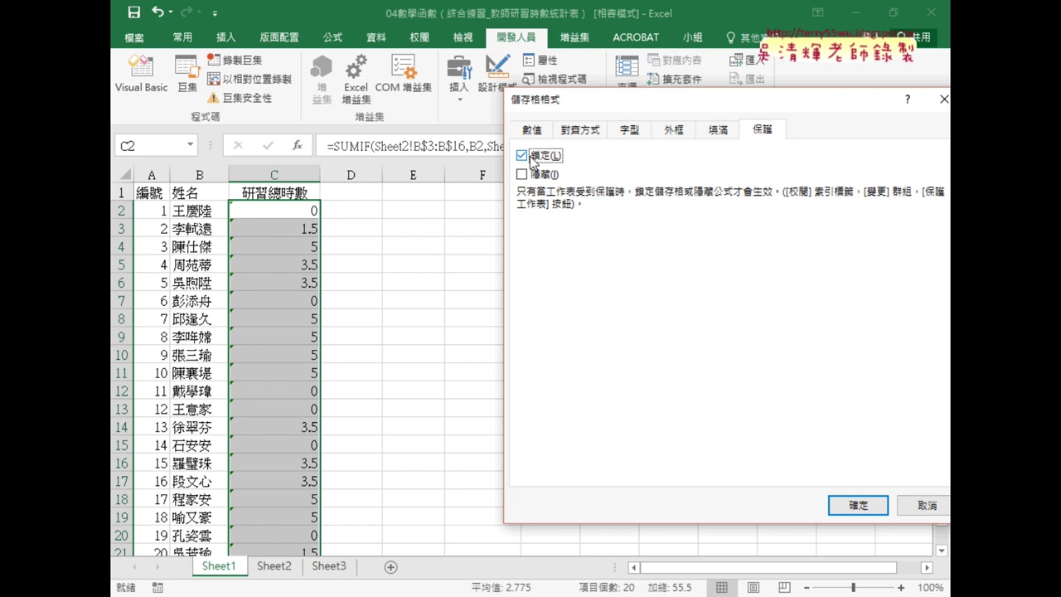
pyautogui.click(521, 174)
pyautogui.moveTo(522, 99); pyautogui.dragTo(412, 206)
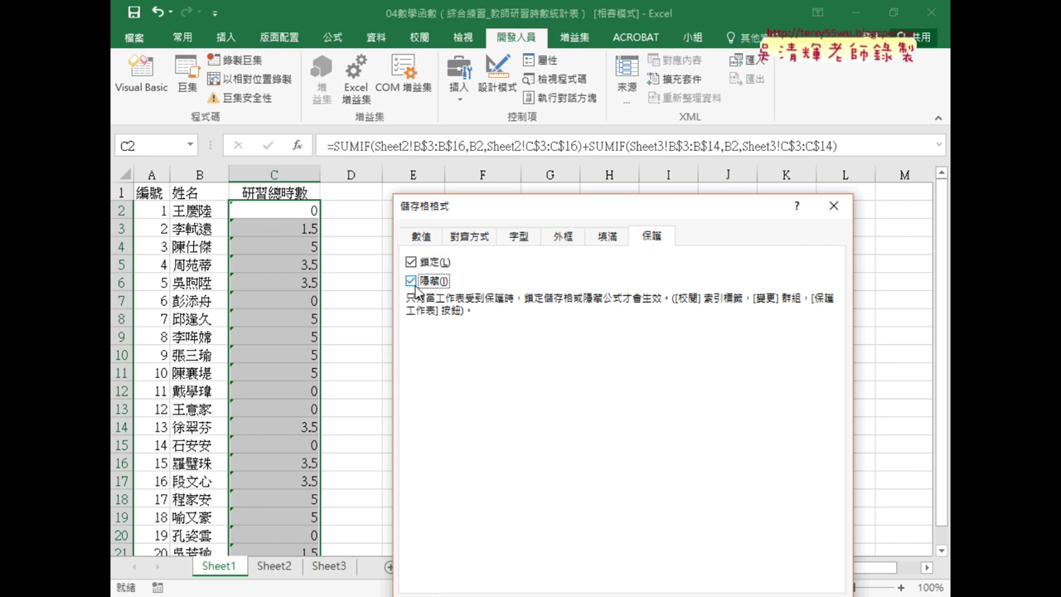
pyautogui.moveTo(516, 212); pyautogui.dragTo(499, 91)
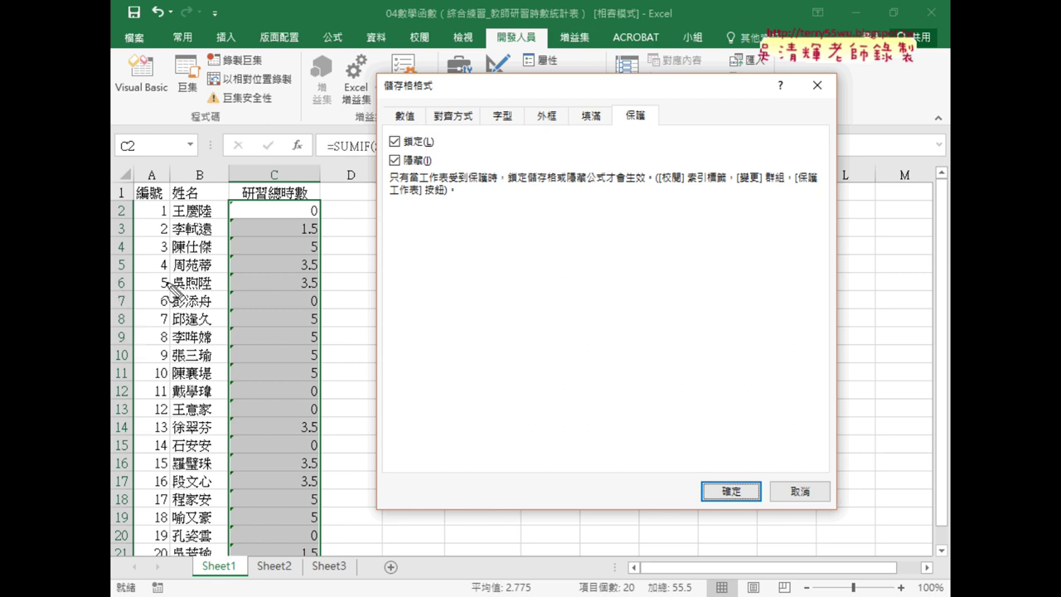
pyautogui.moveTo(236, 240)
pyautogui.mouseDown()
pyautogui.moveTo(234, 496)
pyautogui.moveTo(321, 249)
pyautogui.moveTo(326, 534)
pyautogui.mouseUp()
pyautogui.moveTo(245, 544); pyautogui.dragTo(315, 530)
pyautogui.moveTo(388, 145)
pyautogui.mouseDown()
pyautogui.moveTo(431, 143)
pyautogui.moveTo(427, 170)
pyautogui.mouseUp()
pyautogui.press('Escape')
pyautogui.click(729, 491)
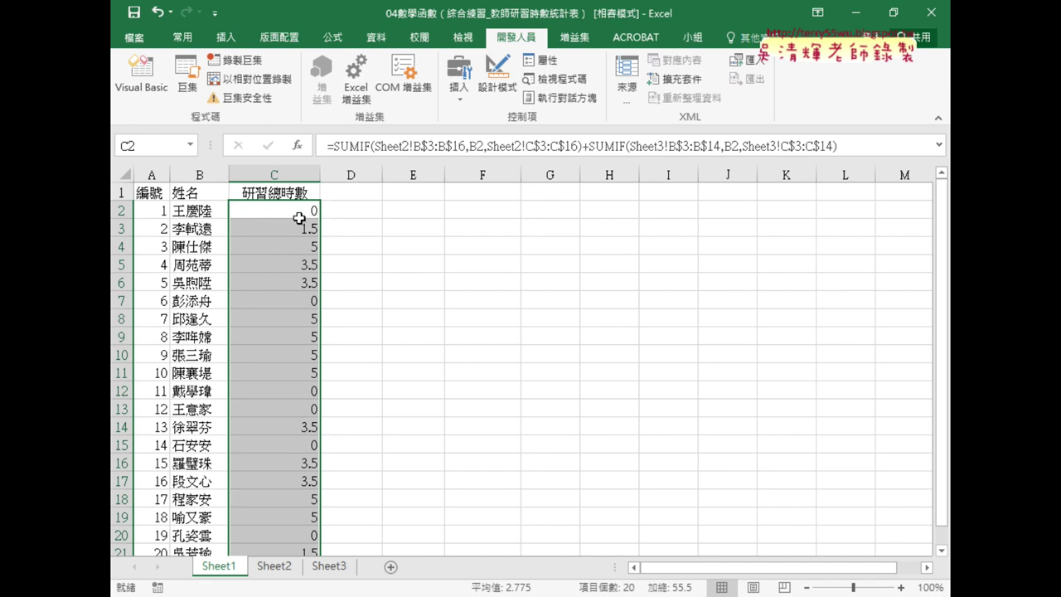
# Protect Sheet1 from the Review tab, leaving the password blank.
pyautogui.click(423, 37)
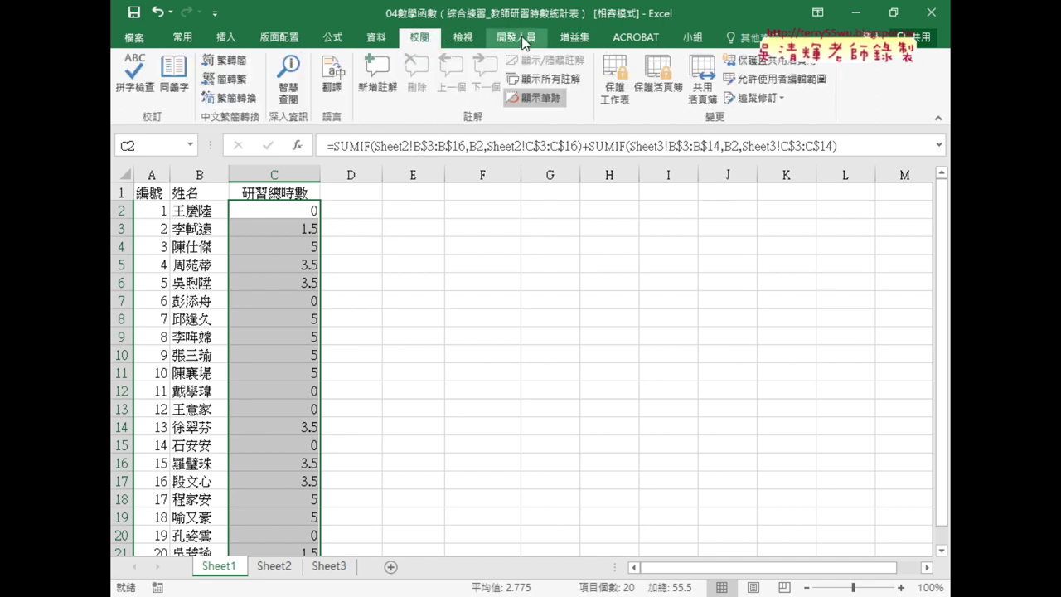
pyautogui.click(615, 91)
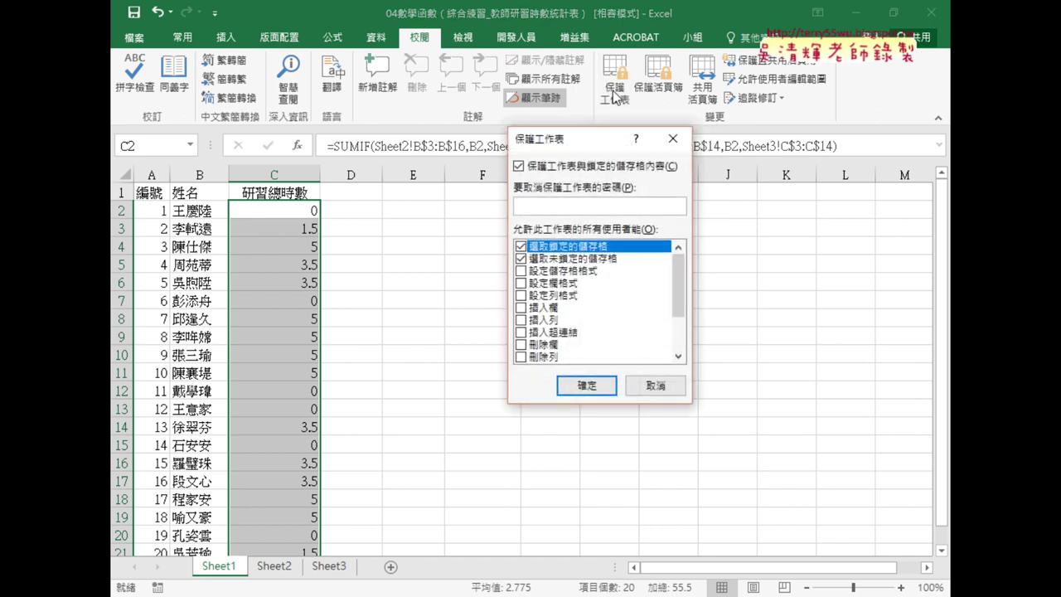
pyautogui.click(555, 205)
pyautogui.click(589, 390)
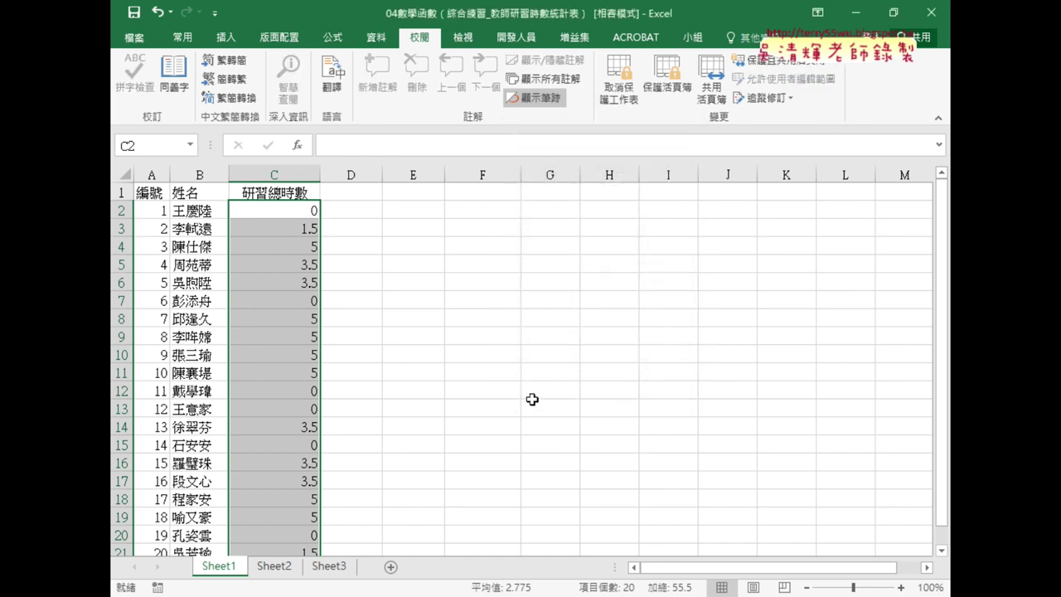
# Try editing C2's formula and dismiss the protected-sheet warning.
pyautogui.click(463, 38)
pyautogui.click(421, 38)
pyautogui.click(298, 214)
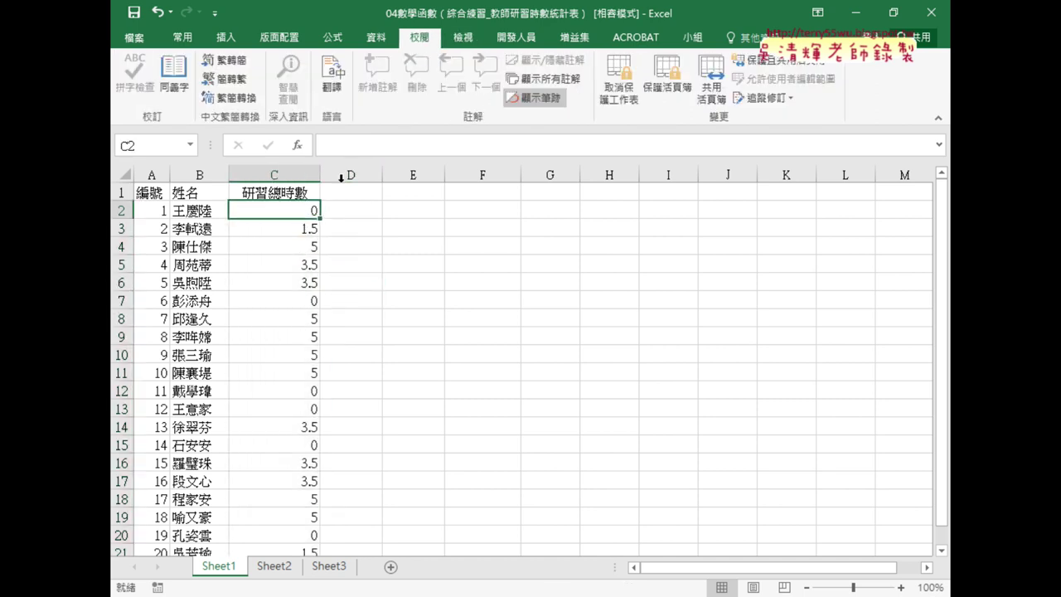
pyautogui.doubleClick(312, 214)
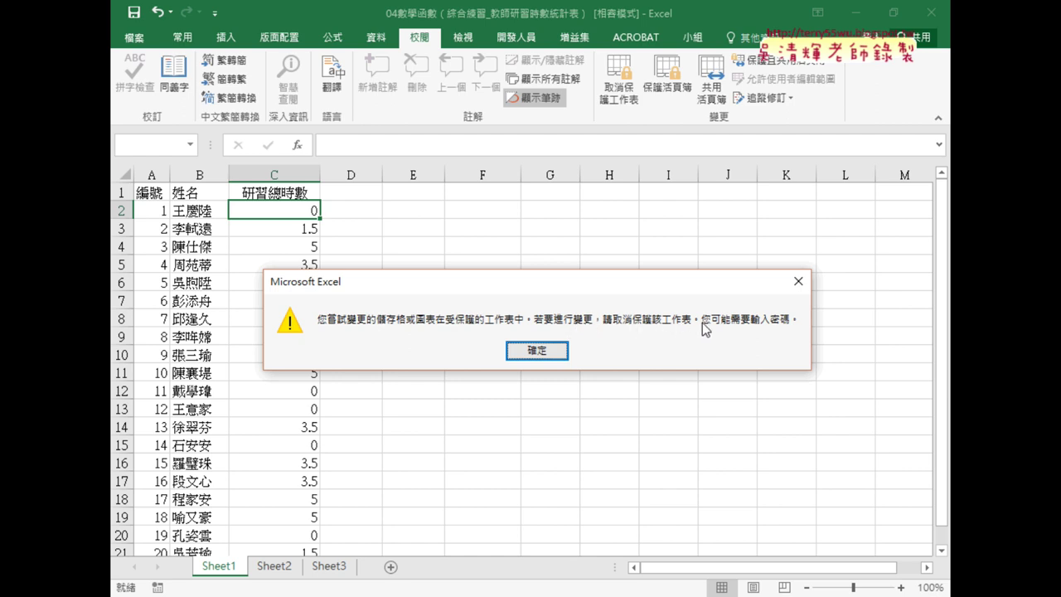
pyautogui.click(537, 351)
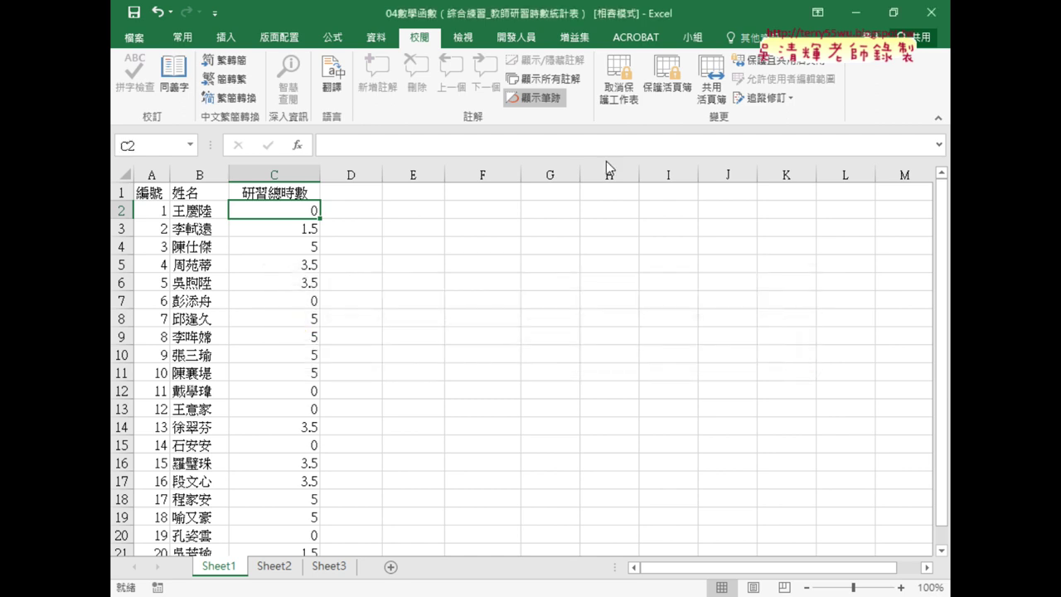
# Unprotect the sheet, then protect it again with a password entered and confirmed.
pyautogui.click(619, 97)
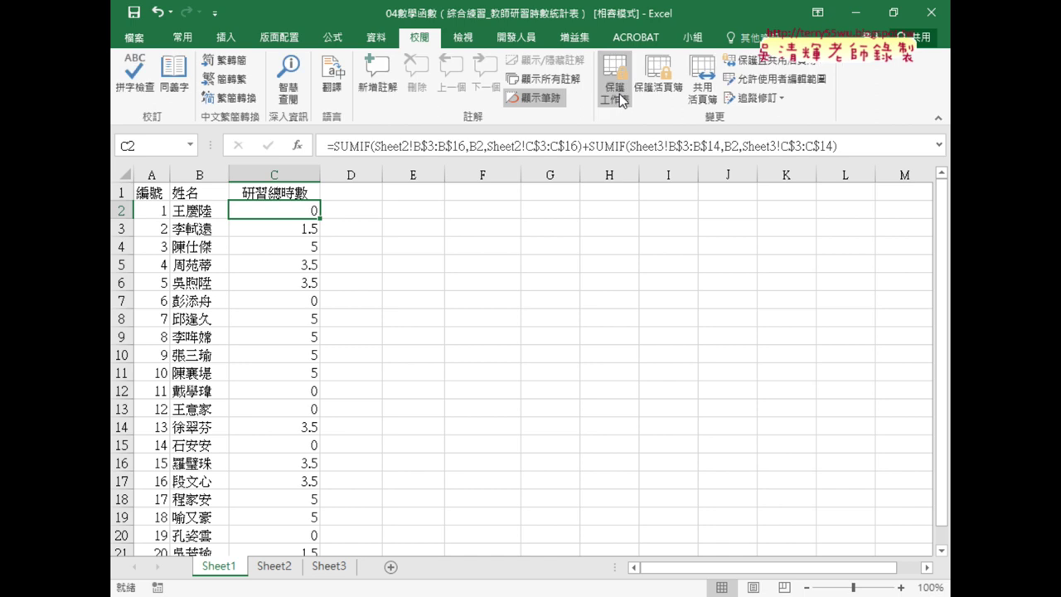
pyautogui.click(619, 97)
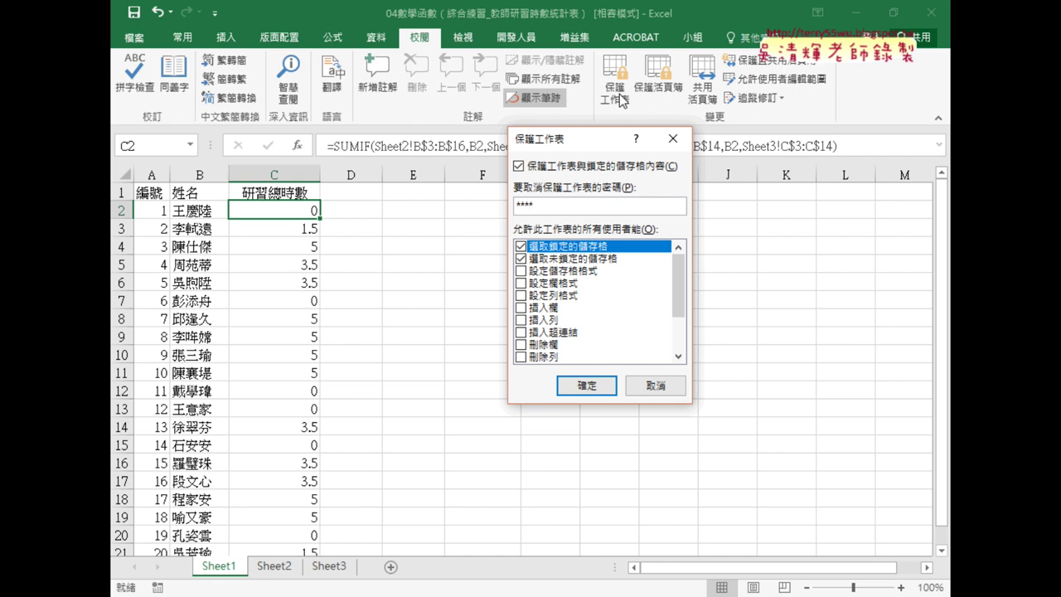
pyautogui.press('Return')
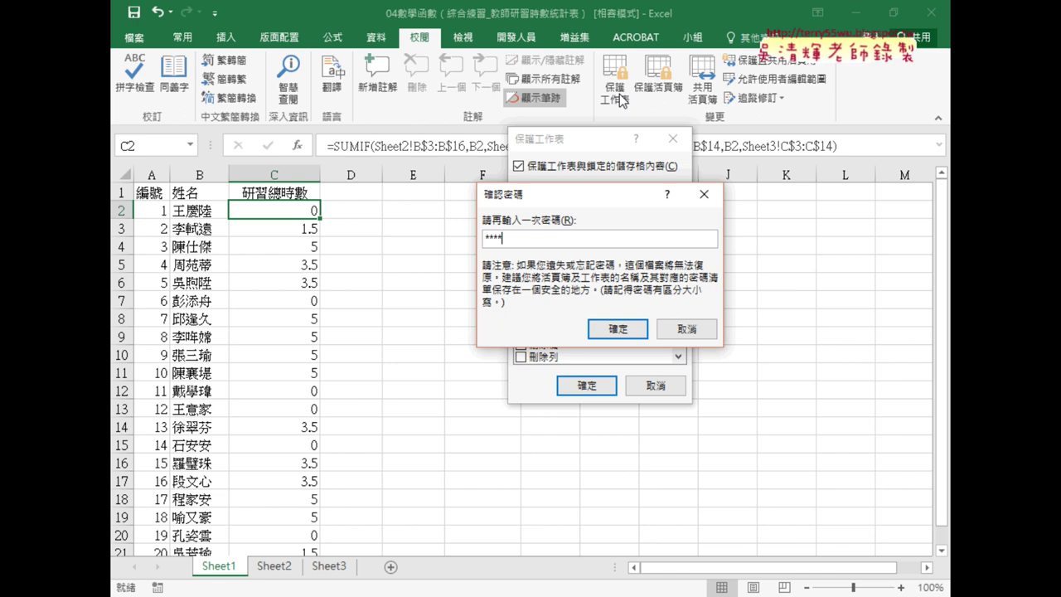
pyautogui.press('Return')
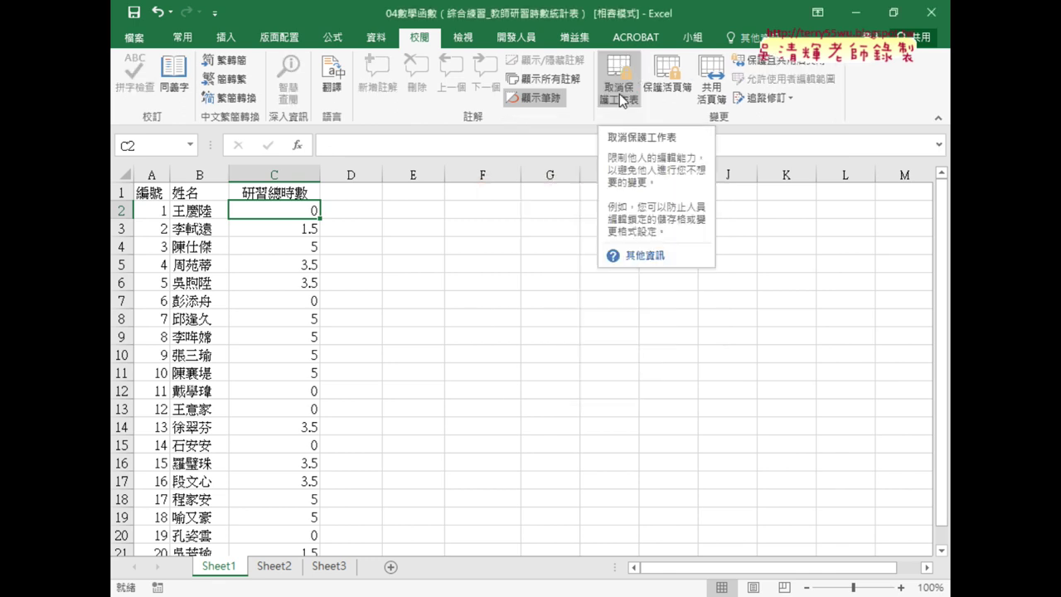
pyautogui.click(472, 337)
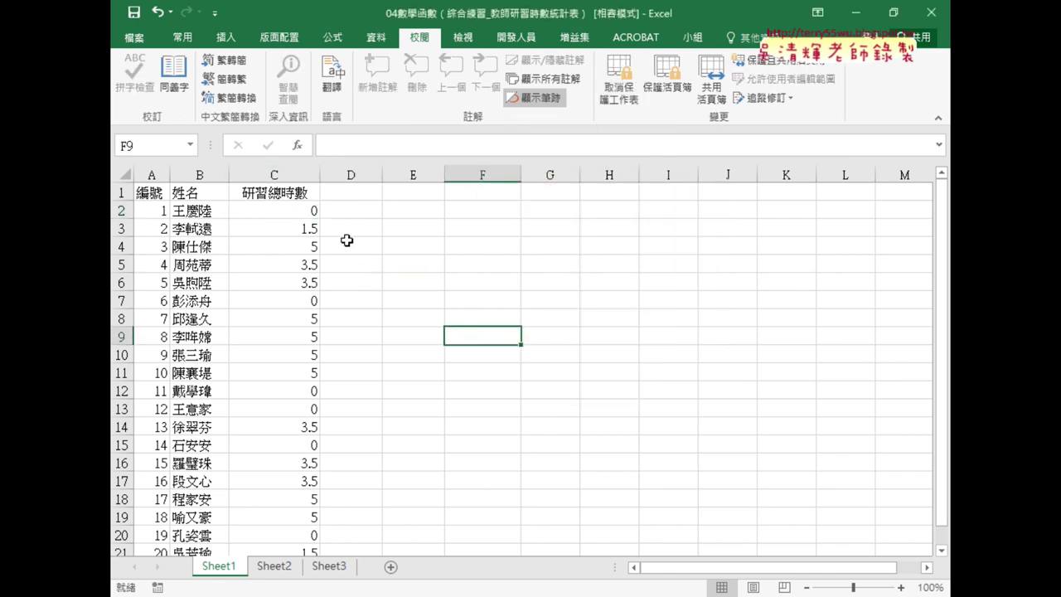
# Confirm C2 and the formula bar refuse edits, dismissing each warning, then choose Unprotect Sheet.
pyautogui.click(285, 213)
pyautogui.doubleClick(285, 212)
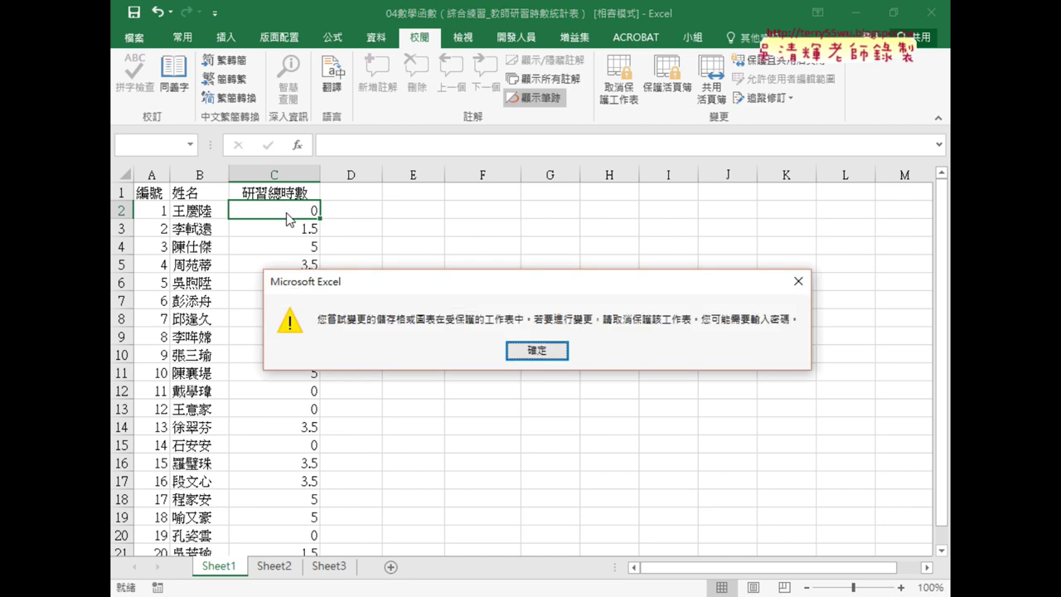
pyautogui.click(537, 351)
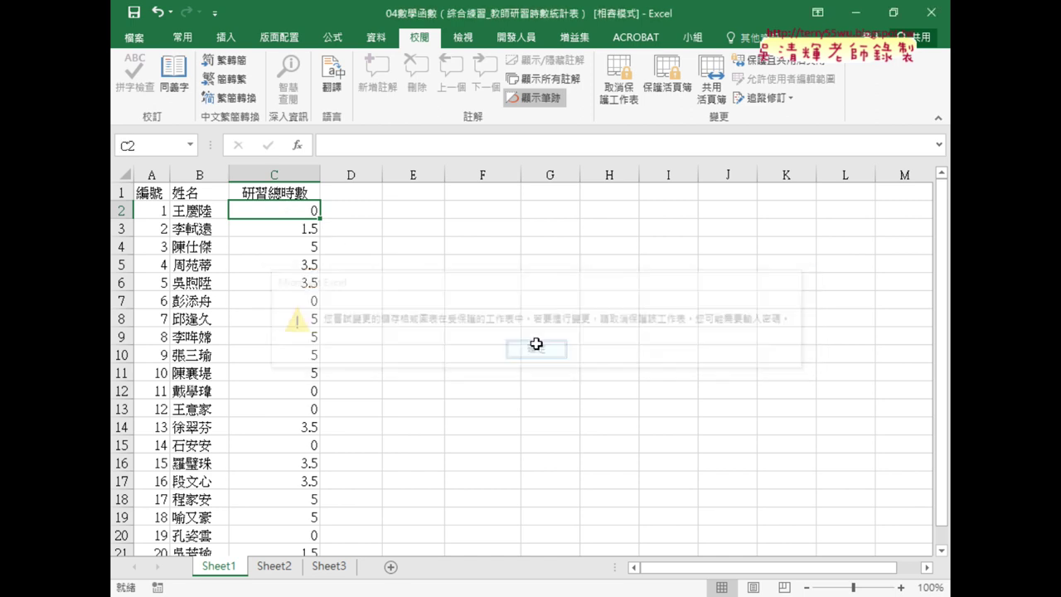
pyautogui.click(366, 144)
pyautogui.click(535, 350)
pyautogui.click(368, 147)
pyautogui.click(540, 350)
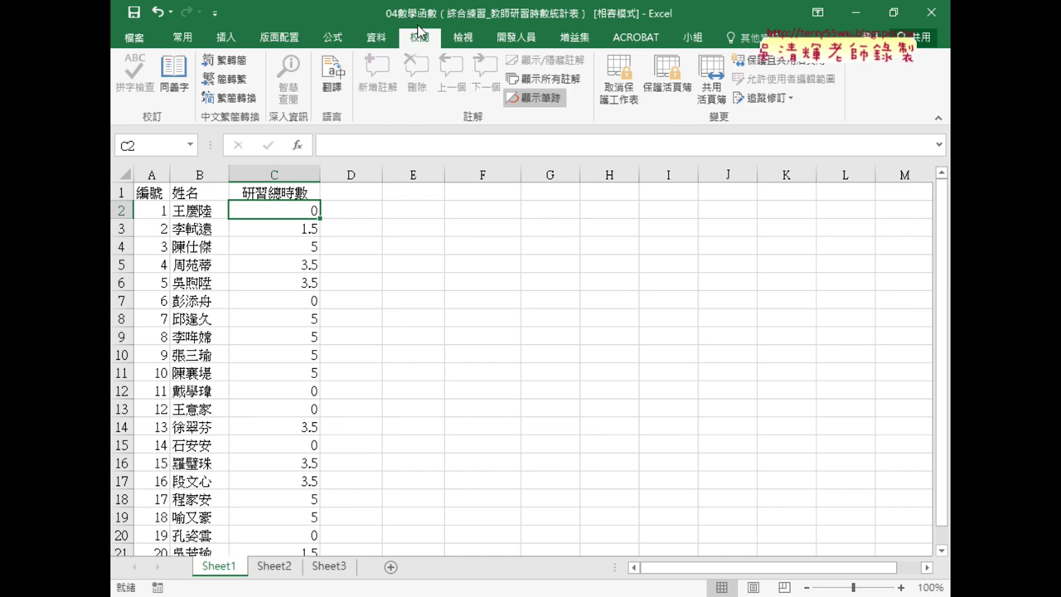
pyautogui.click(619, 78)
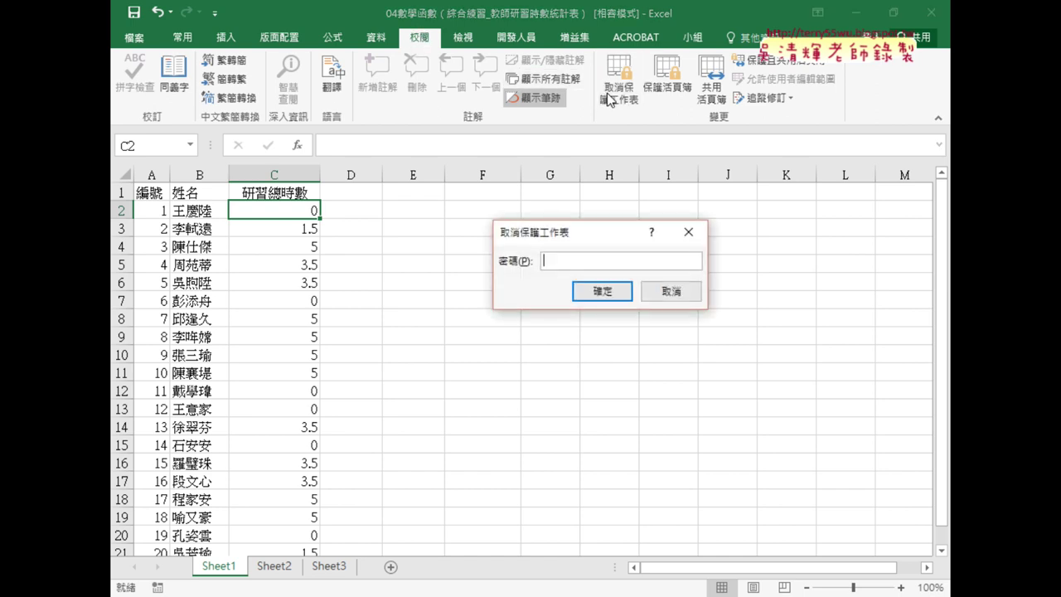
# Enter a wrong password and dismiss the error, then retry with the correct password.
pyautogui.press('Return')
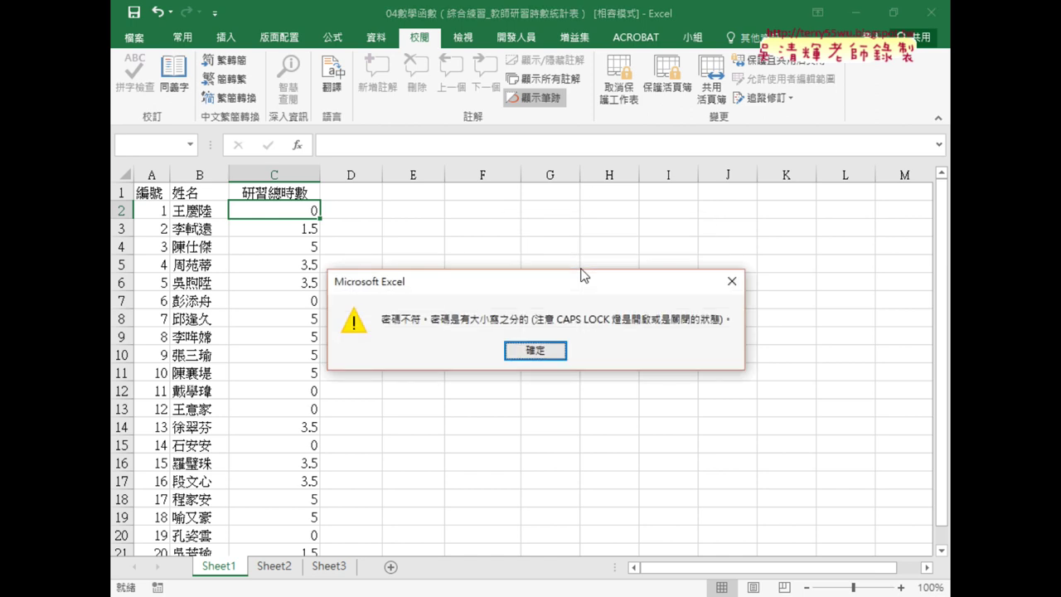
pyautogui.click(536, 352)
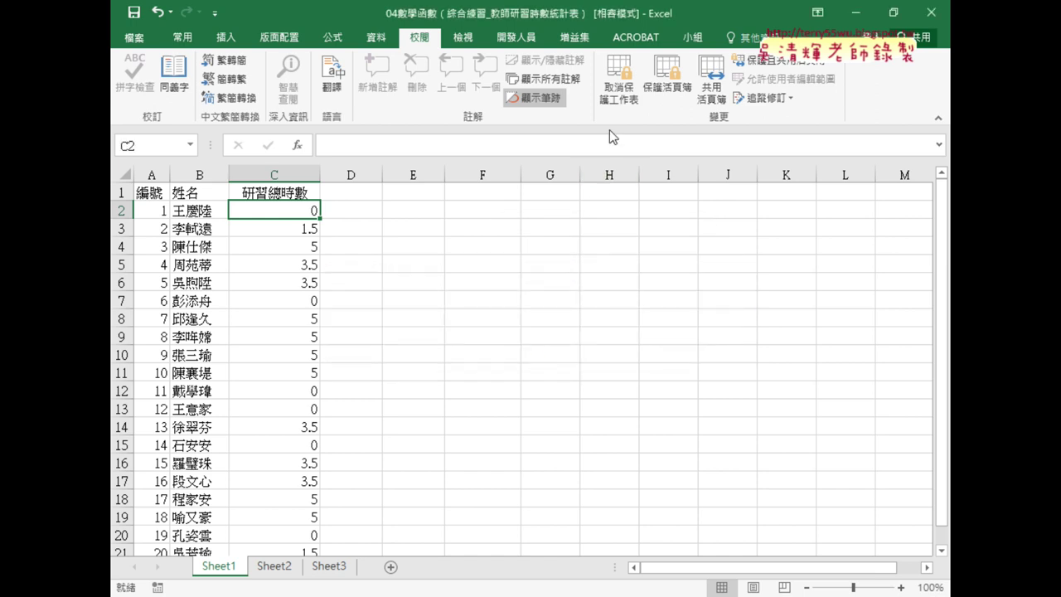
pyautogui.click(619, 79)
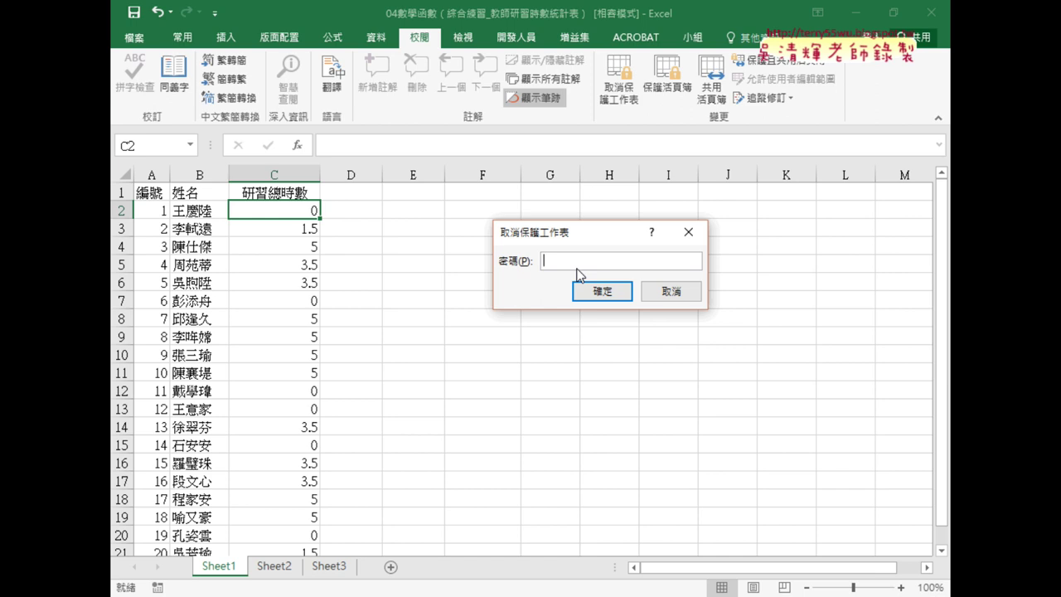
pyautogui.write('****')
pyautogui.press('Return')
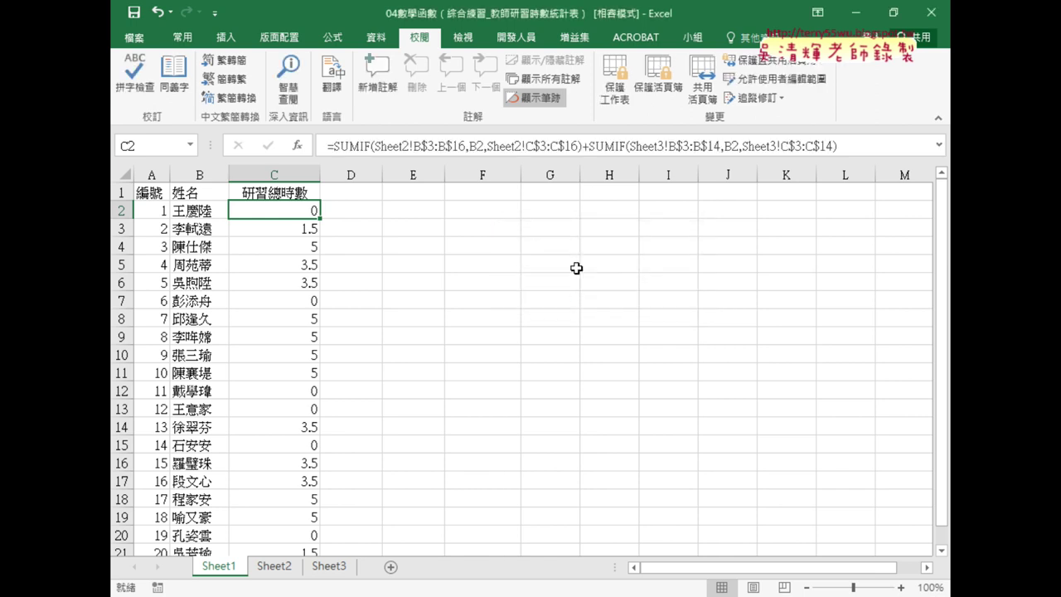
# Protect Sheet1 again with the password, entering it twice to confirm.
pyautogui.click(615, 93)
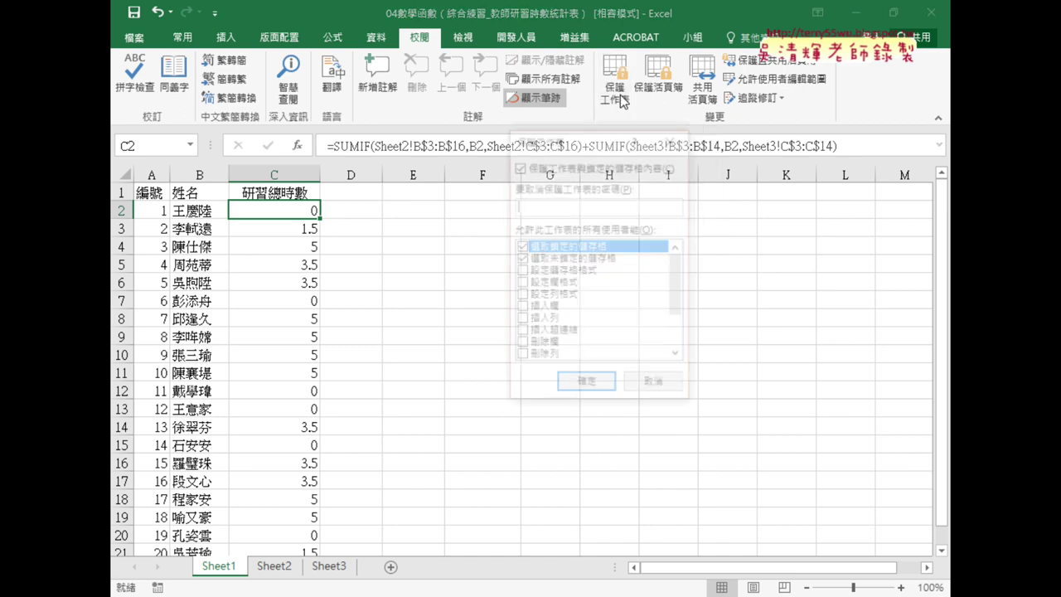
pyautogui.press('Return')
pyautogui.press('Return')
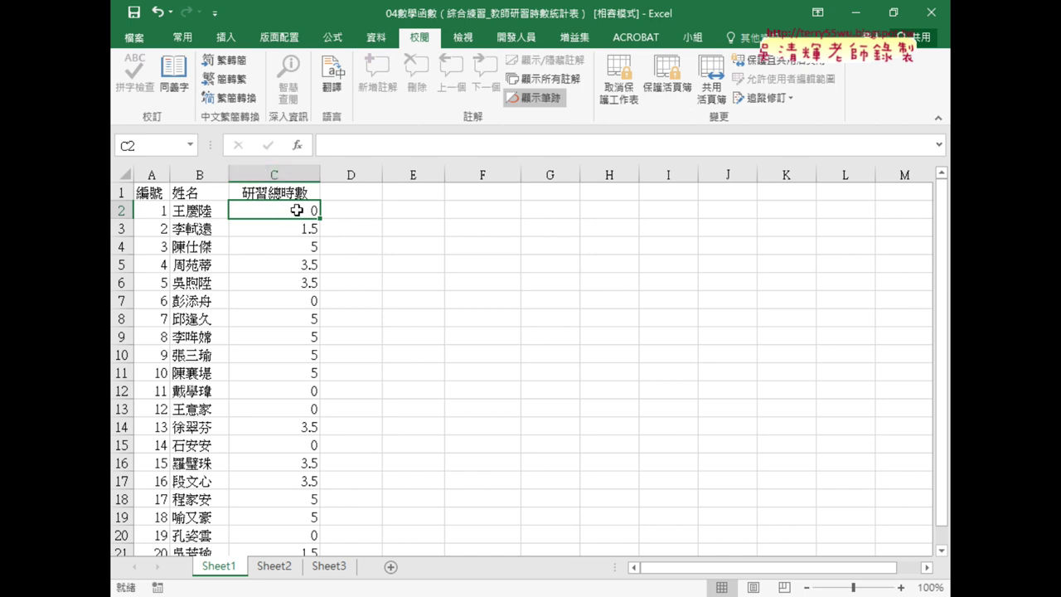
# Unprotect Sheet1 by entering the sheet password.
pyautogui.click(632, 80)
pyautogui.press('Return')
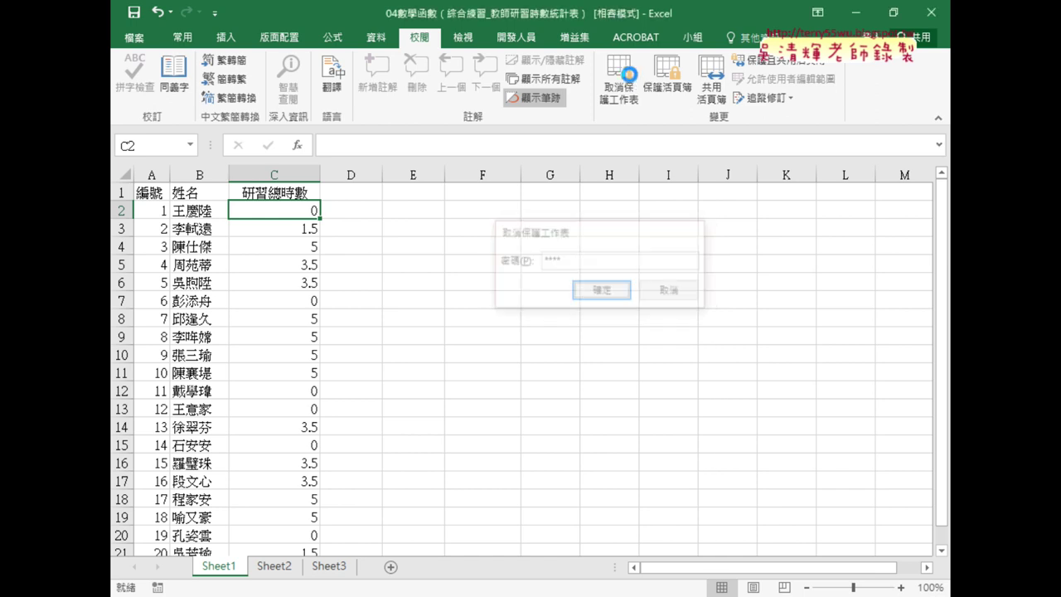
# Clear the Locked and Hidden protection settings from every cell on the sheet.
pyautogui.click(124, 174)
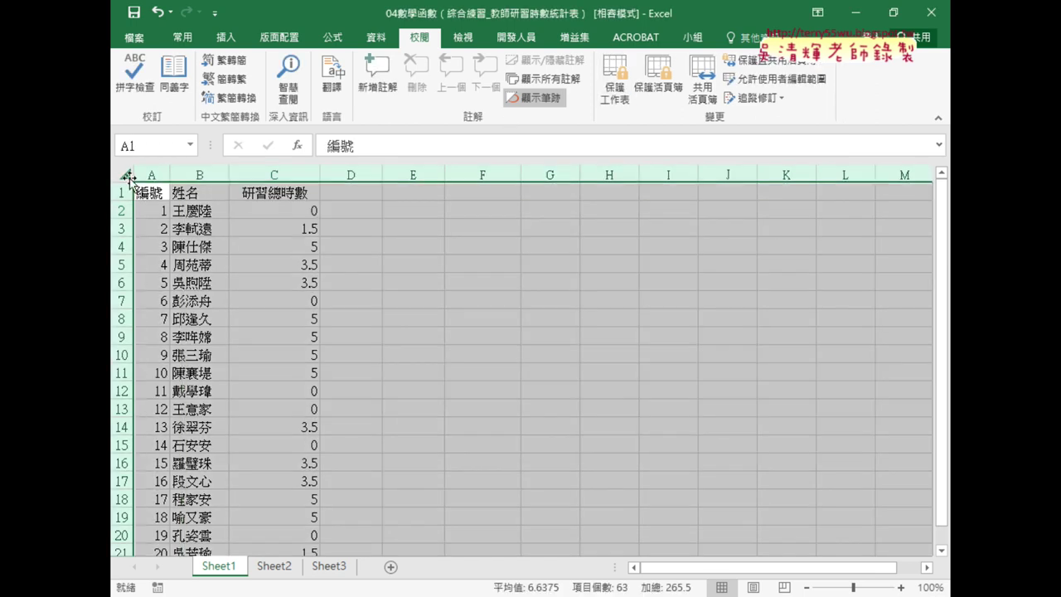
pyautogui.rightClick(370, 258)
pyautogui.click(454, 435)
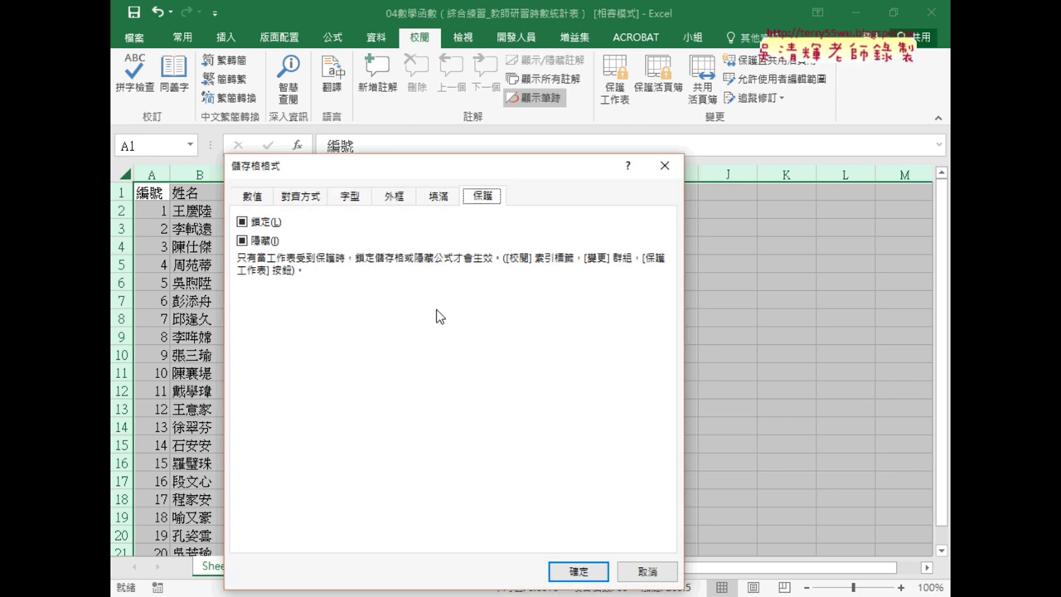
pyautogui.click(242, 221)
pyautogui.click(242, 221)
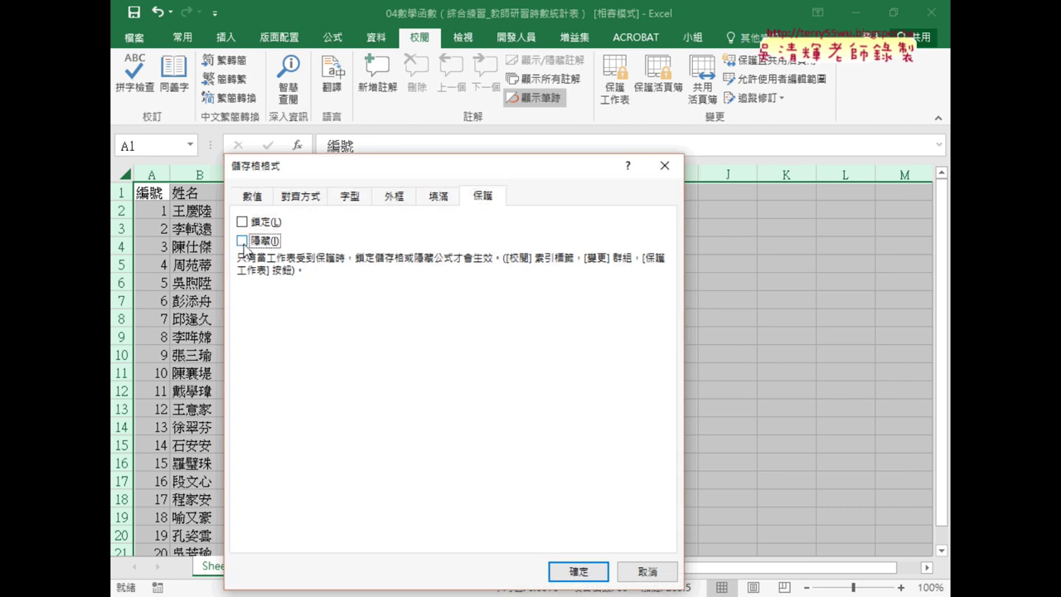
pyautogui.moveTo(338, 170); pyautogui.dragTo(470, 98)
pyautogui.click(706, 499)
# Set the training-hours cells C2:C21 to Locked and Hidden.
pyautogui.moveTo(296, 209); pyautogui.dragTo(300, 519)
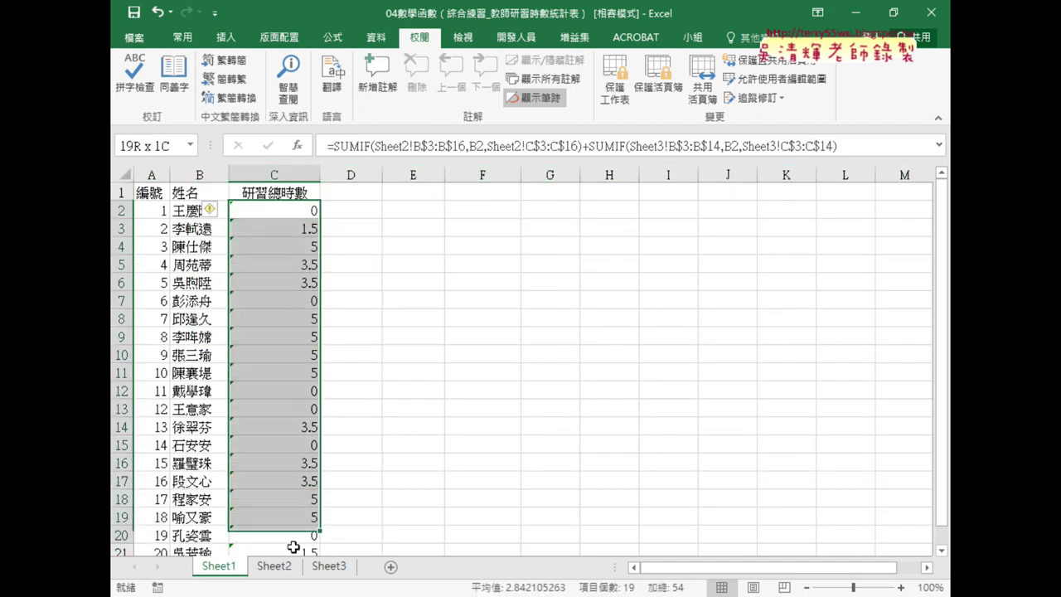
pyautogui.rightClick(273, 370)
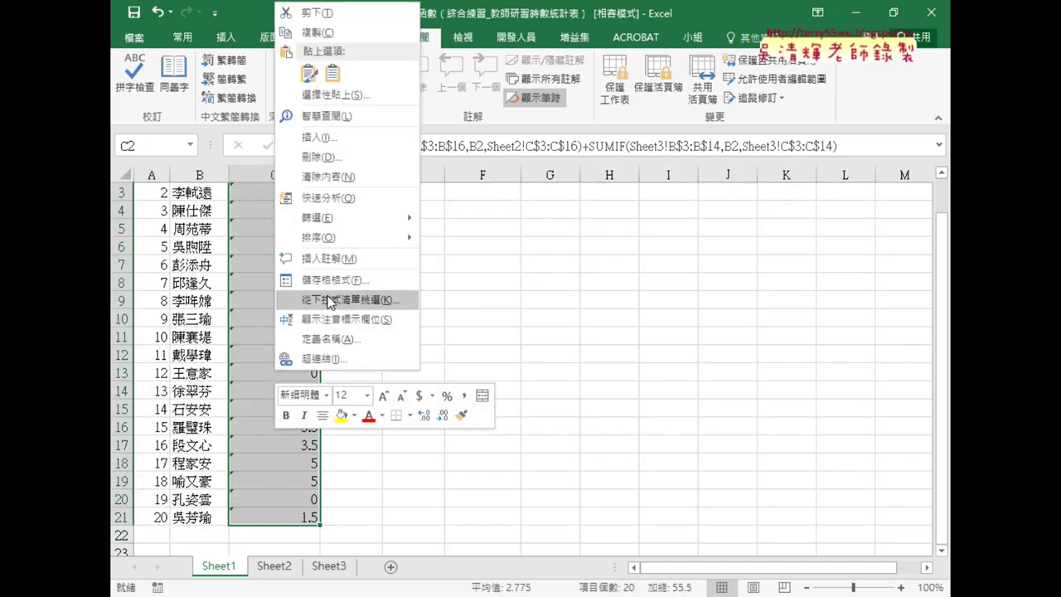
pyautogui.click(336, 282)
pyautogui.click(135, 116)
pyautogui.click(135, 135)
pyautogui.click(453, 466)
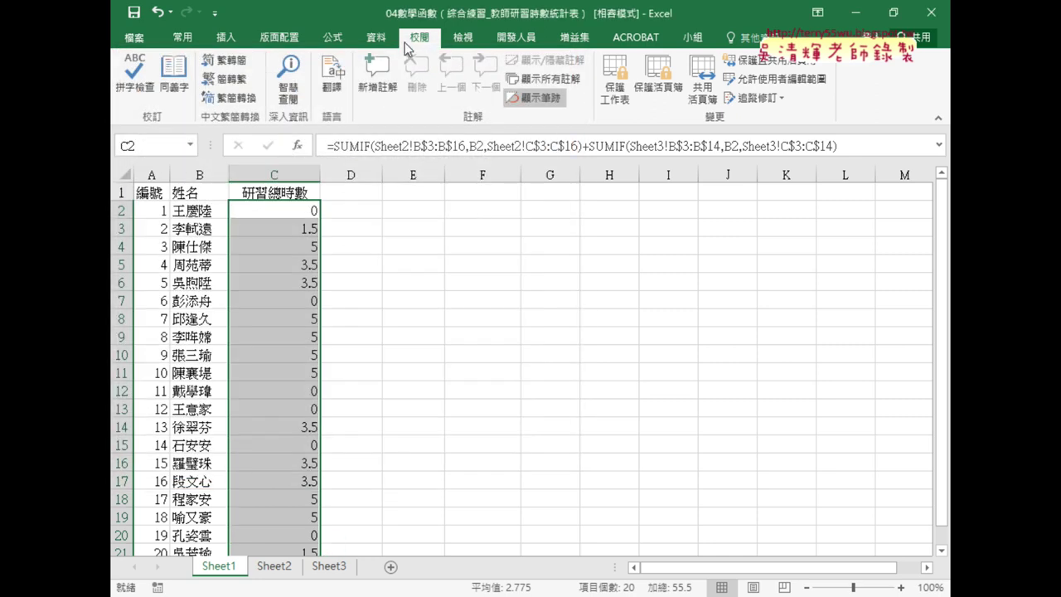
# Protect Sheet1 with the password confirmed twice, then bring up the Unprotect Sheet prompt.
pyautogui.click(614, 90)
pyautogui.press('Return')
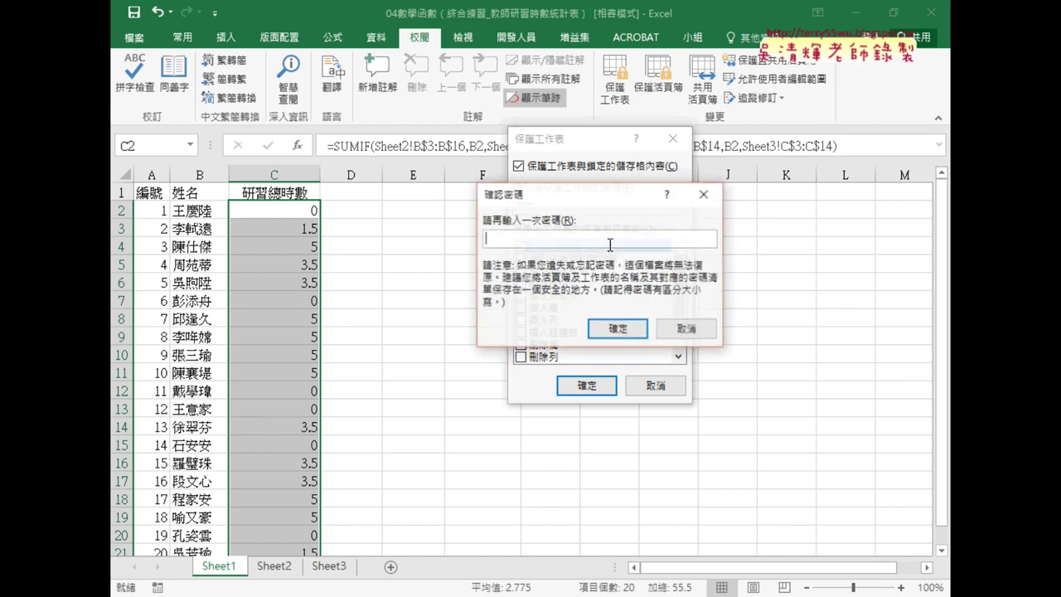
pyautogui.press('Return')
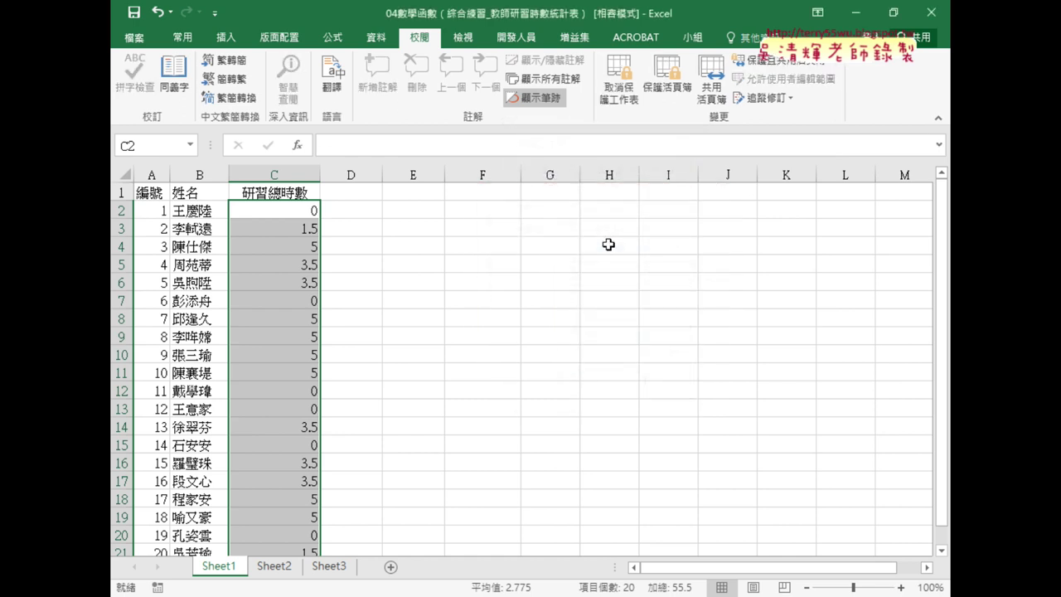
pyautogui.click(613, 80)
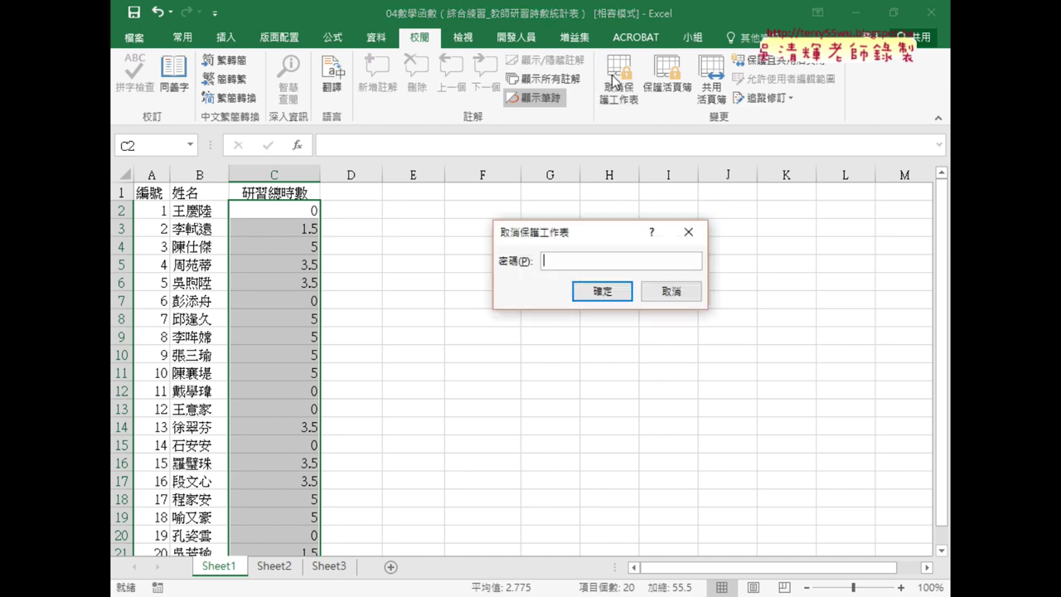